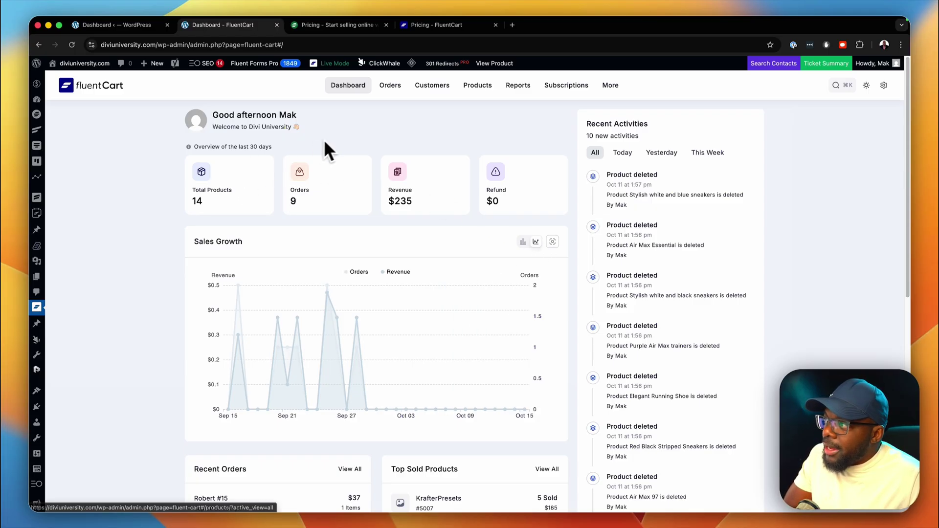
Step: Bring up the SureCart dashboard with $1,634.18 revenue, 42 orders and $31.1 average order value
{"action": "scroll", "coordinate": [308, 378], "scroll_direction": "down", "scroll_amount": 5}
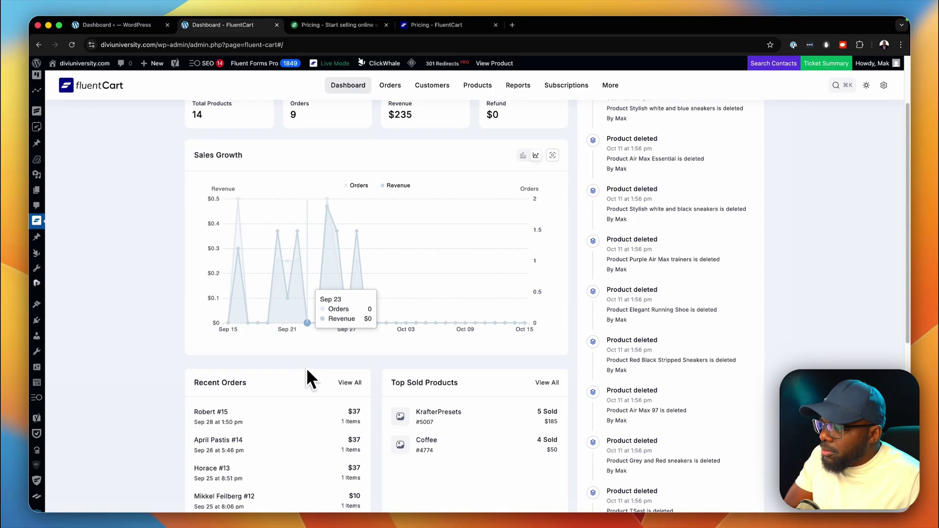
{"action": "scroll", "coordinate": [307, 378], "scroll_direction": "down", "scroll_amount": 3}
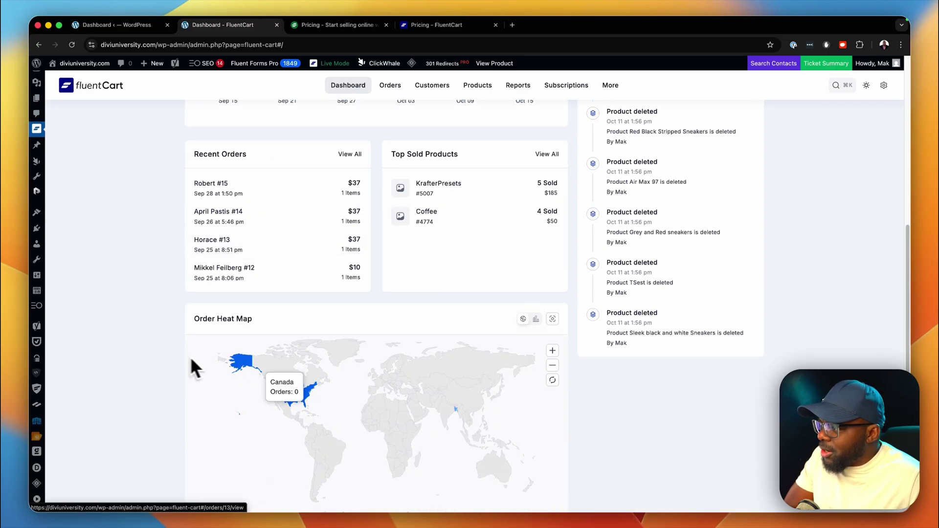
{"action": "scroll", "coordinate": [167, 361], "scroll_direction": "down", "scroll_amount": 2}
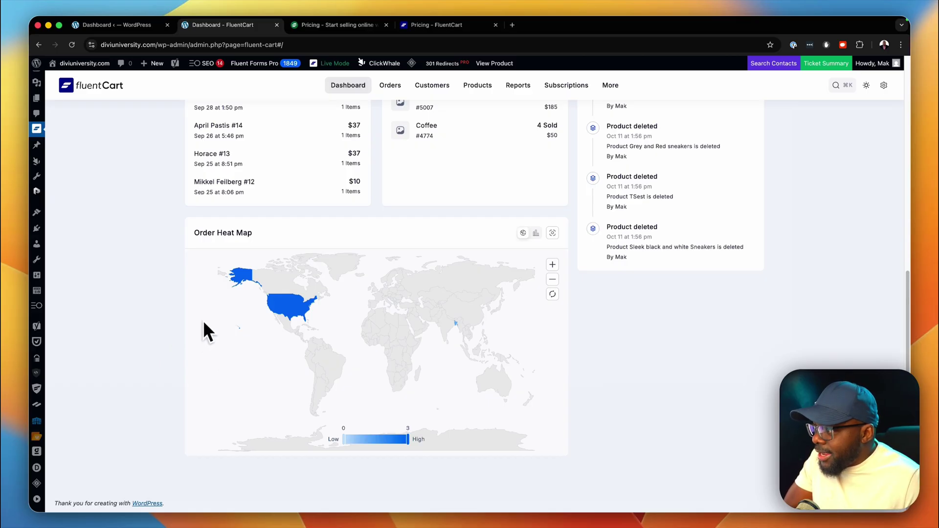
{"action": "mouse_move", "coordinate": [234, 285]}
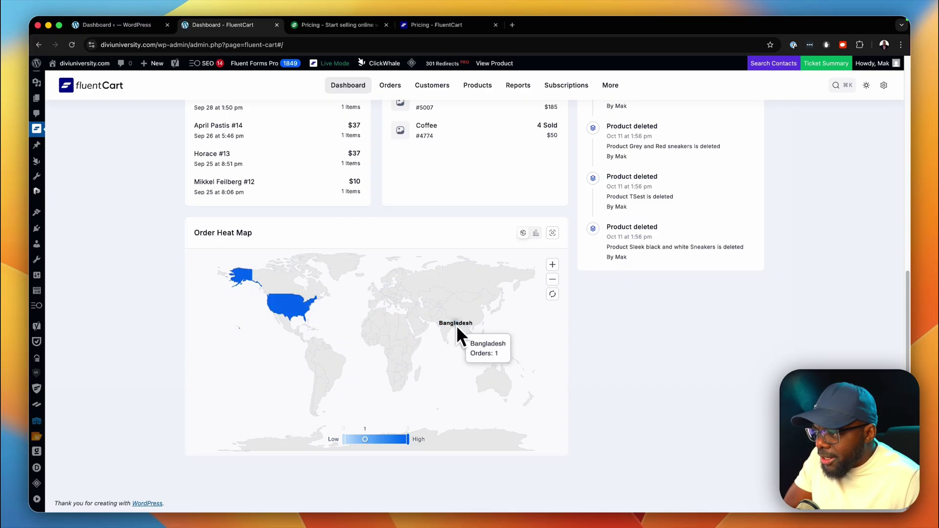
{"action": "scroll", "coordinate": [162, 294], "scroll_direction": "up", "scroll_amount": 10}
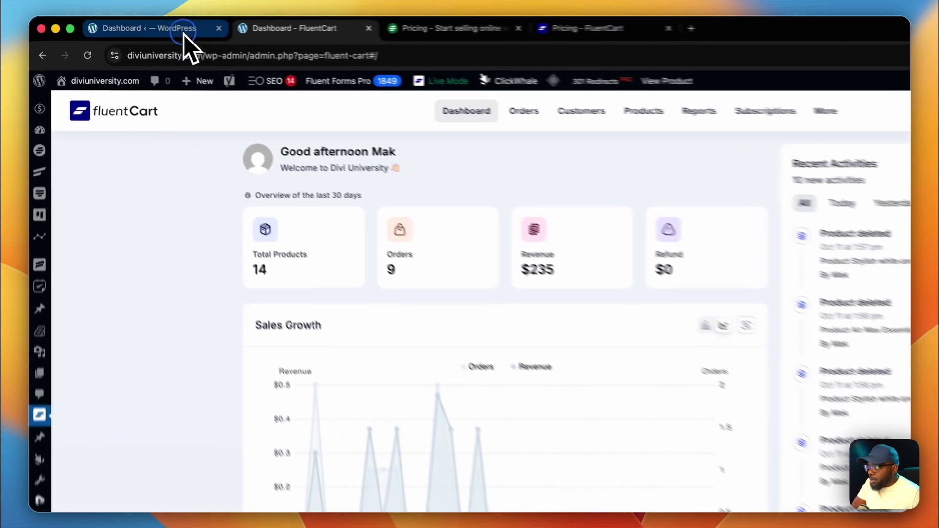
{"action": "left_click", "coordinate": [141, 26]}
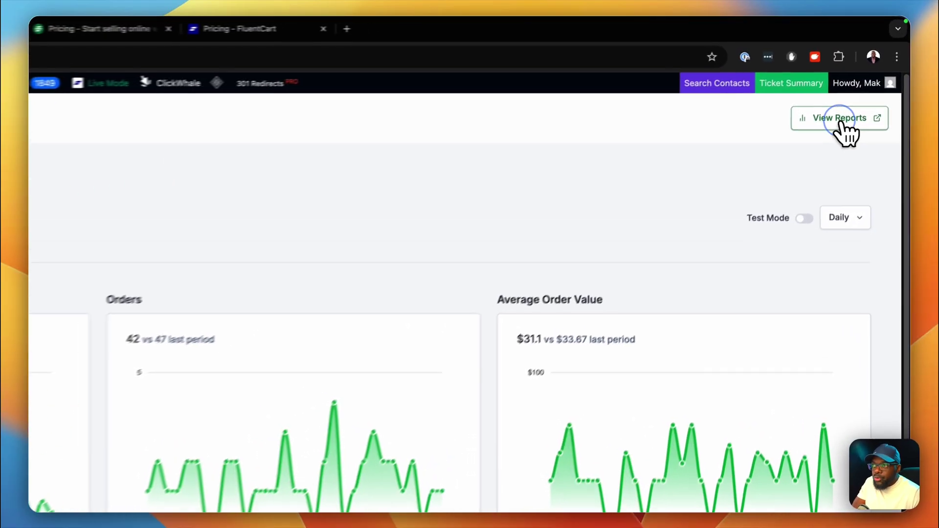
Step: Open View Reports from the SureCart dashboard to reach the Your Stores list in a new tab
{"action": "left_click", "coordinate": [861, 89]}
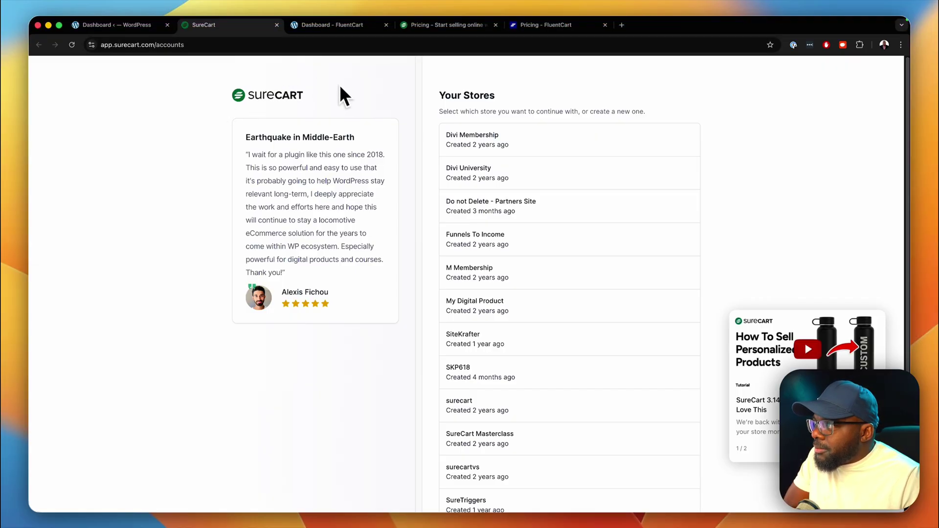
Step: Open FluentCart's Sales report showing $235 gross sales, 9 orders, and top products KrafterPresets and Coffee
{"action": "left_click", "coordinate": [362, 26]}
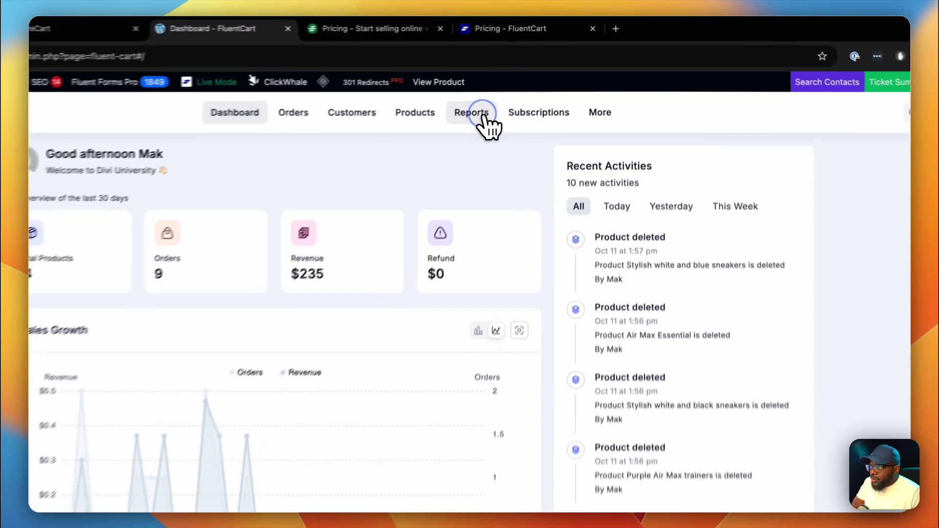
{"action": "left_click", "coordinate": [523, 87]}
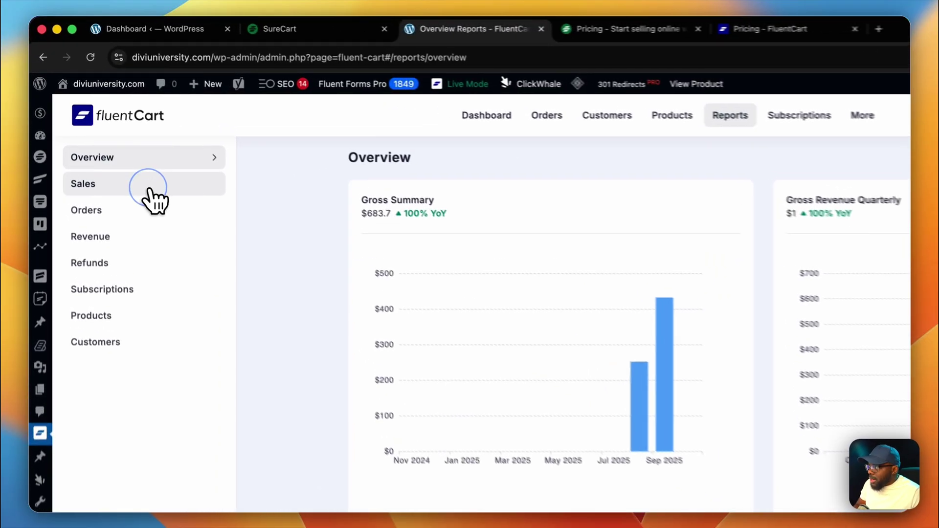
{"action": "left_click", "coordinate": [128, 134]}
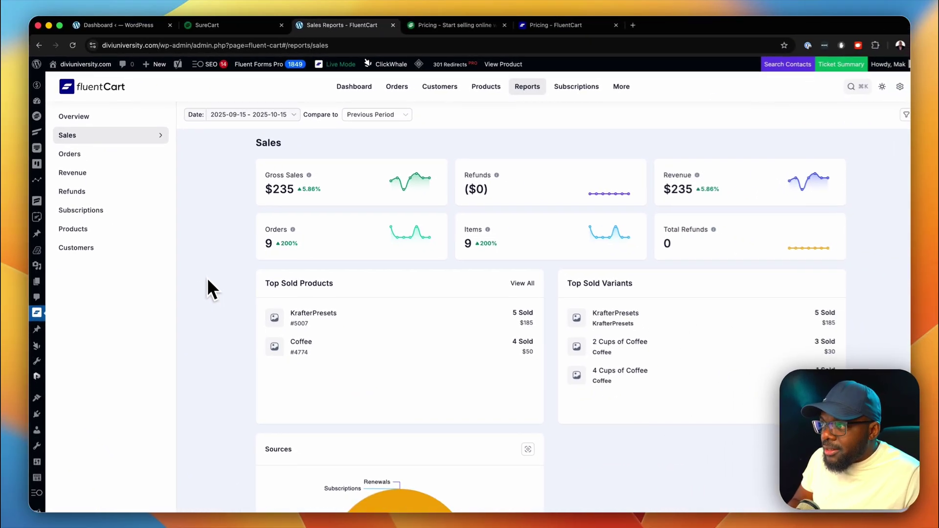
{"action": "scroll", "coordinate": [223, 314], "scroll_direction": "down", "scroll_amount": 5}
{"action": "scroll", "coordinate": [222, 314], "scroll_direction": "up", "scroll_amount": 4}
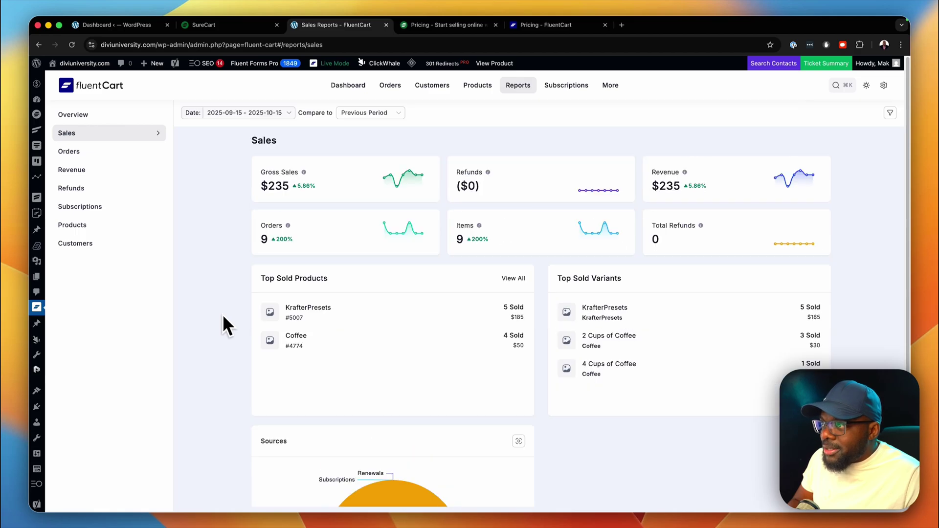
{"action": "mouse_move", "coordinate": [394, 192]}
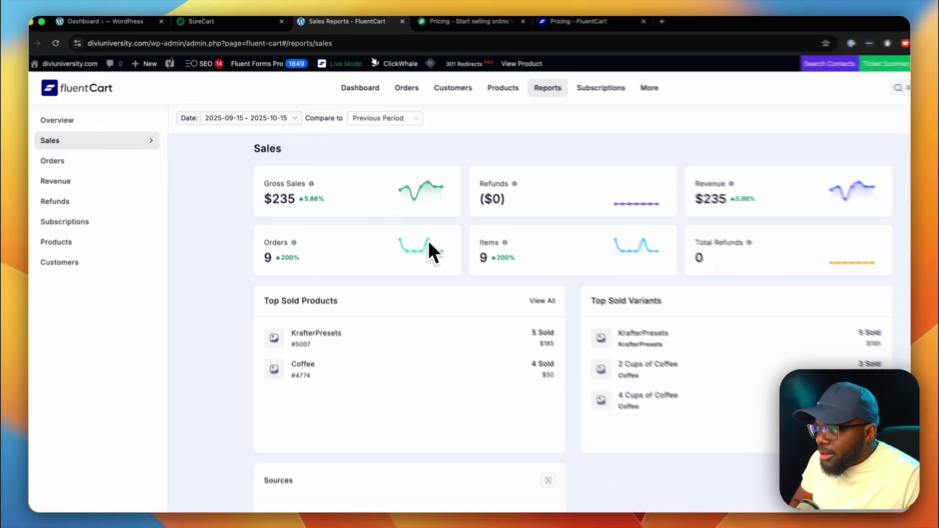
Step: View FluentCart's Orders report and scroll through it
{"action": "mouse_move", "coordinate": [777, 180]}
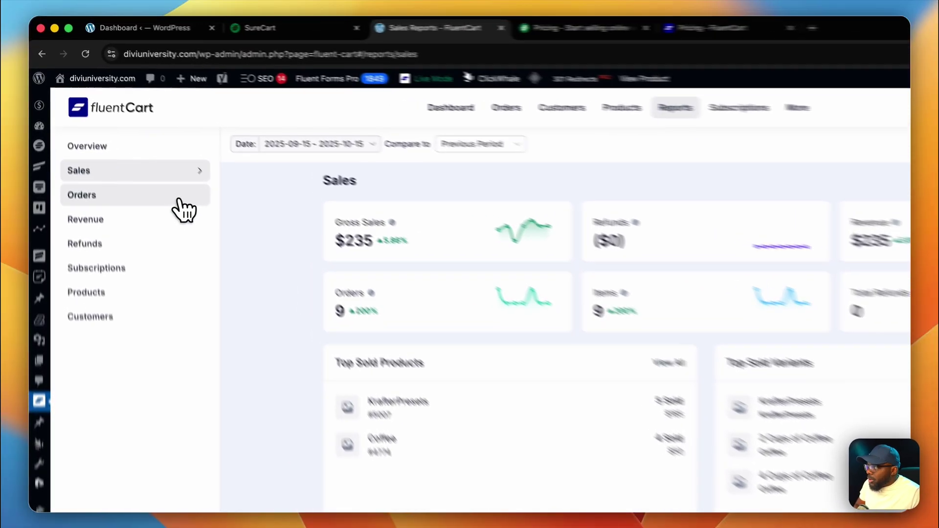
{"action": "left_click", "coordinate": [140, 152]}
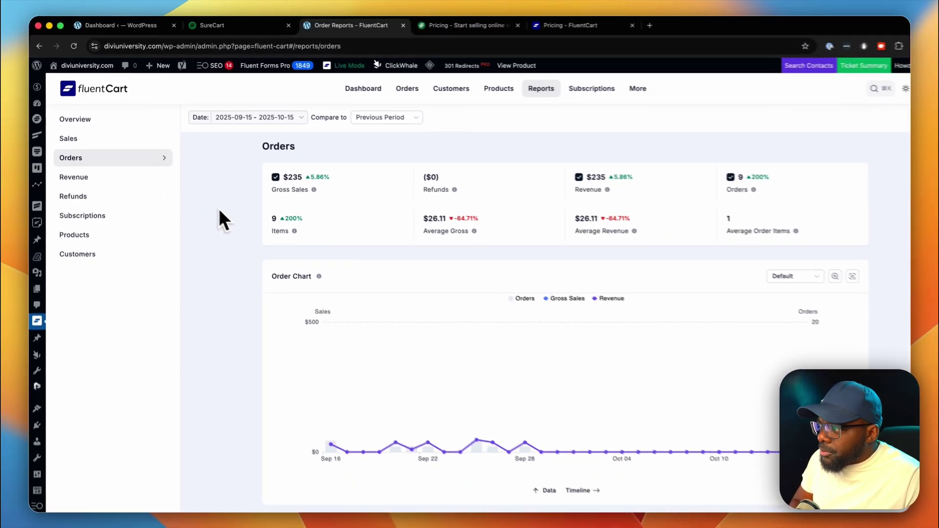
{"action": "mouse_move", "coordinate": [303, 310]}
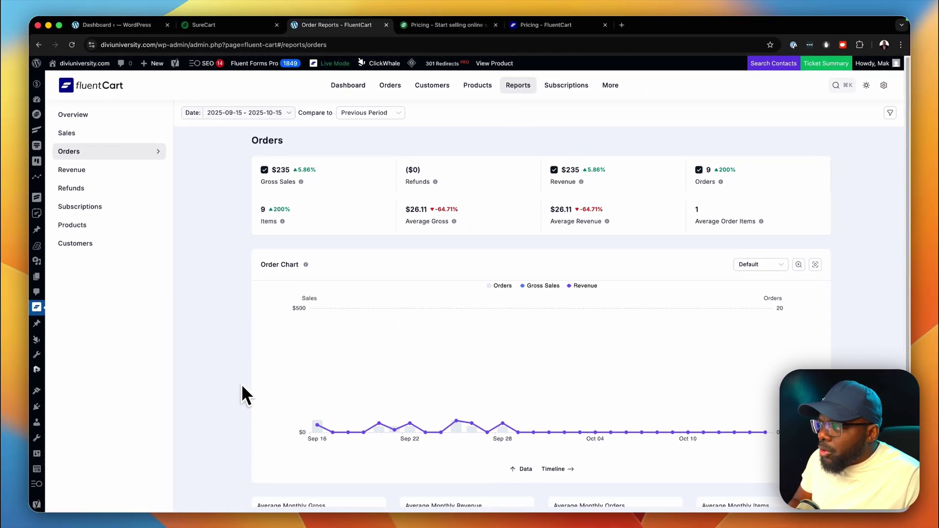
{"action": "scroll", "coordinate": [242, 384], "scroll_direction": "down", "scroll_amount": 2}
{"action": "scroll", "coordinate": [242, 384], "scroll_direction": "down", "scroll_amount": 4}
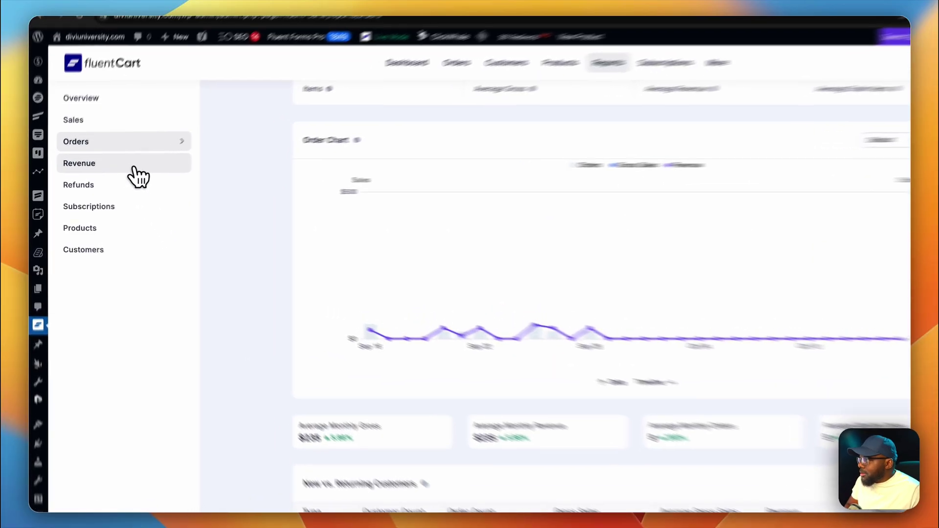
Step: Open the Revenue report and show its chart as bars, keeping Default grouping
{"action": "left_click", "coordinate": [119, 176]}
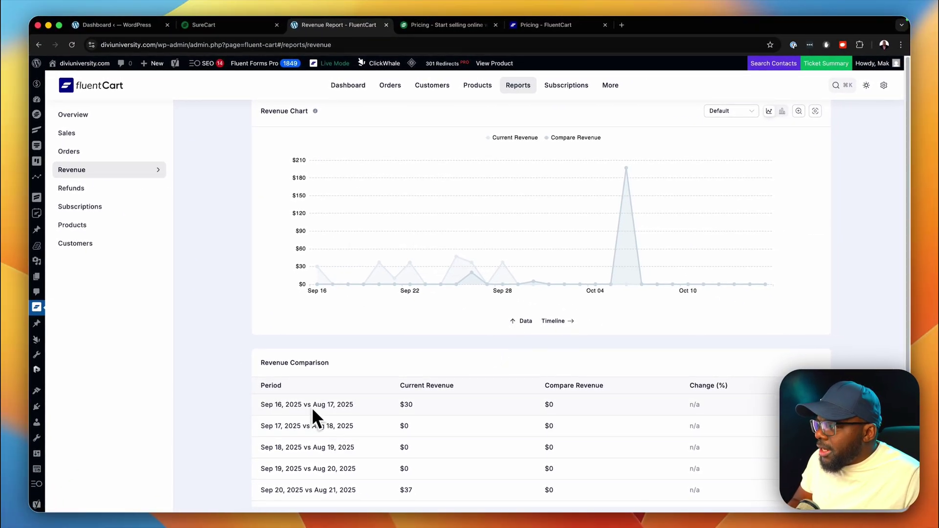
{"action": "scroll", "coordinate": [319, 427], "scroll_direction": "up", "scroll_amount": 3}
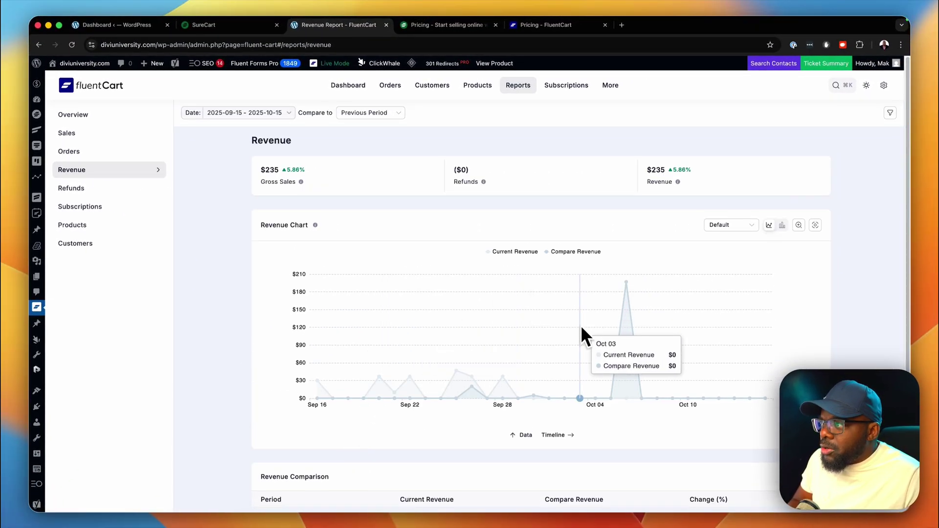
{"action": "left_click", "coordinate": [751, 226]}
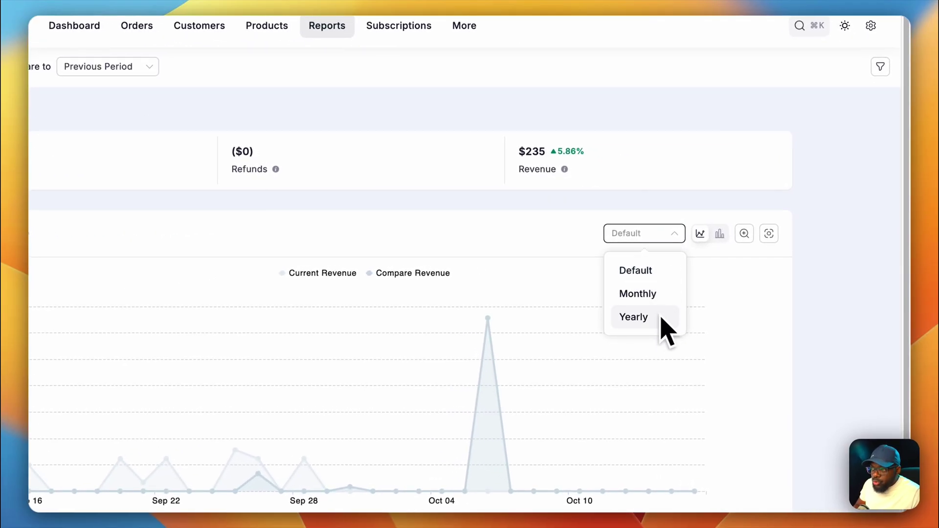
{"action": "left_click", "coordinate": [767, 287]}
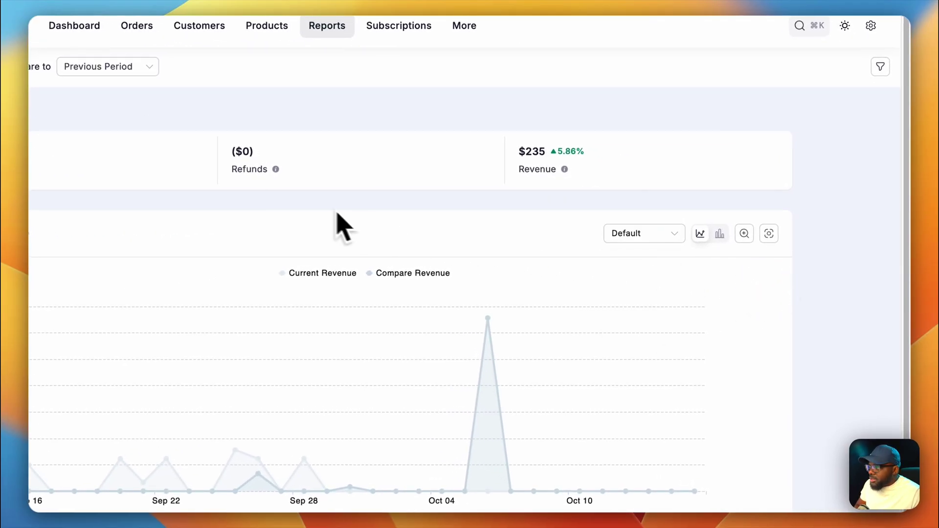
{"action": "left_click", "coordinate": [720, 233]}
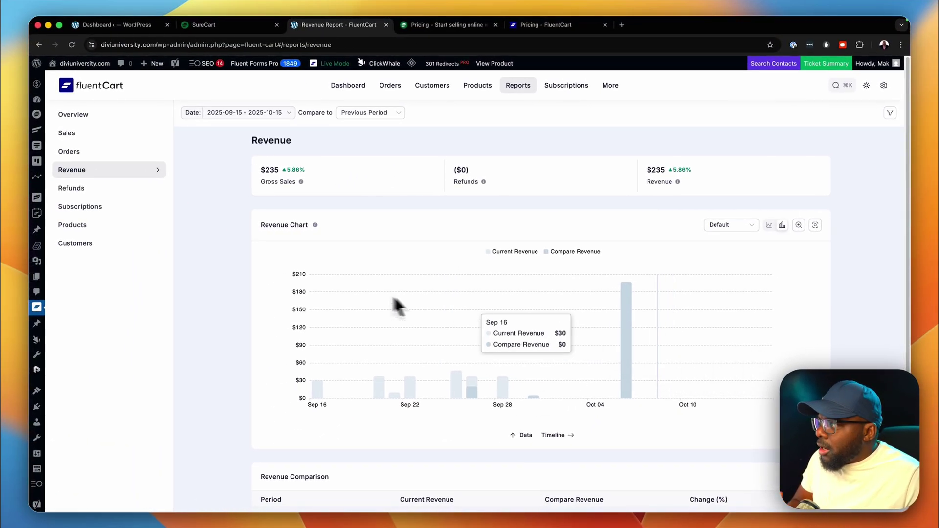
Step: Step through the Refunds and Subscriptions reports to the Products report showing 9 units sold
{"action": "left_click", "coordinate": [95, 189]}
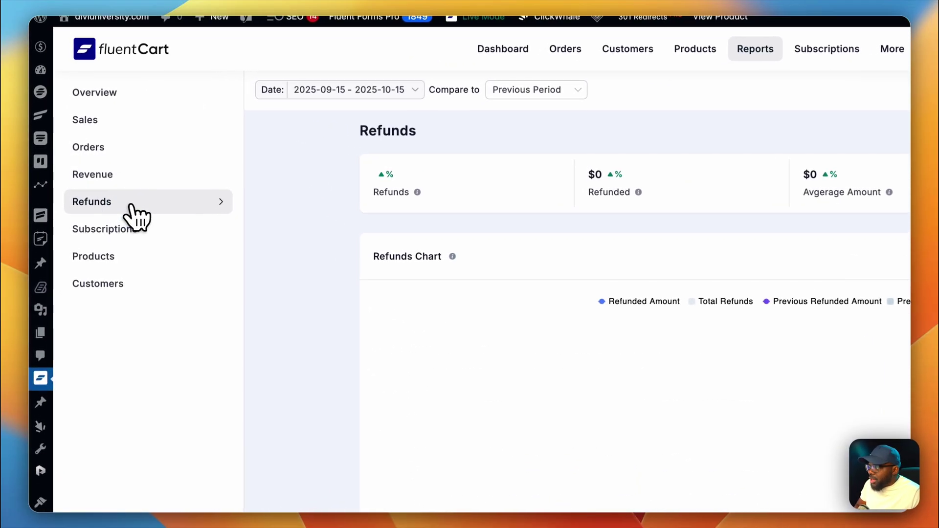
{"action": "left_click", "coordinate": [167, 234]}
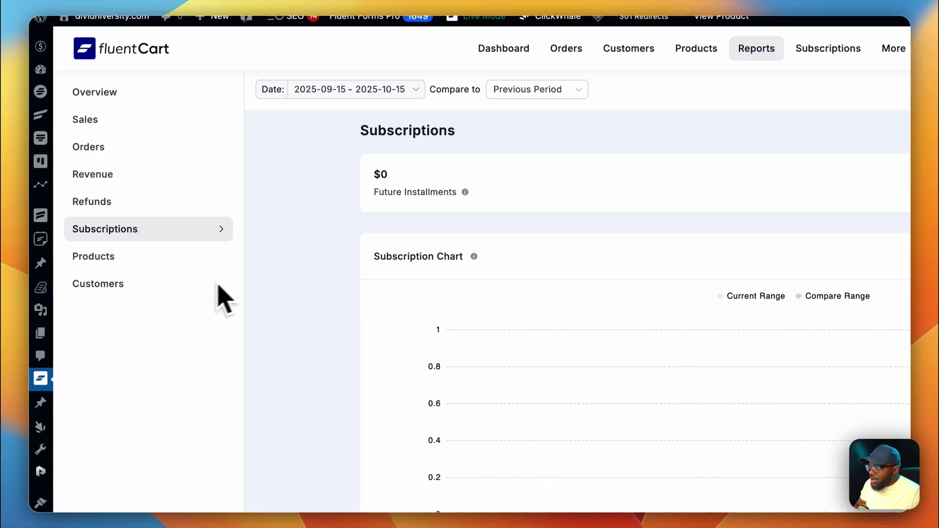
{"action": "left_click", "coordinate": [184, 267]}
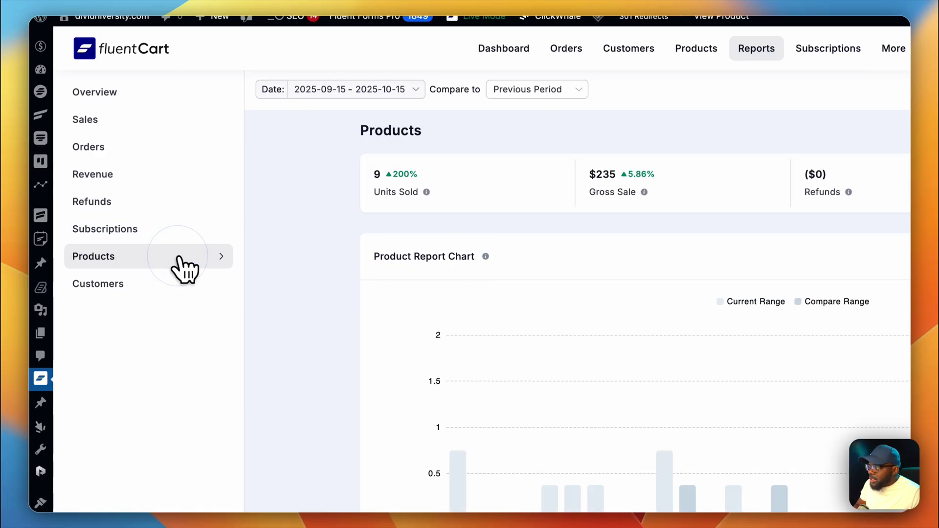
{"action": "scroll", "coordinate": [616, 455], "scroll_direction": "down", "scroll_amount": 5}
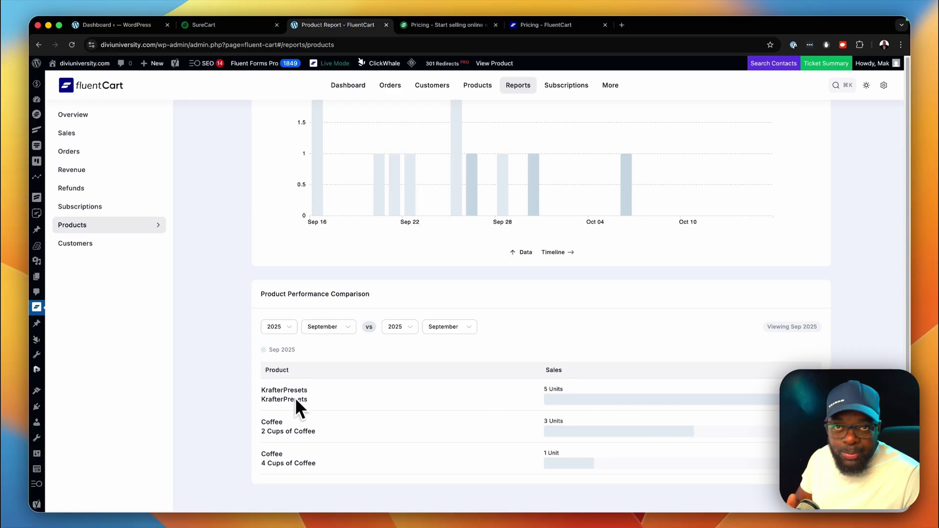
{"action": "scroll", "coordinate": [299, 406], "scroll_direction": "up", "scroll_amount": 5}
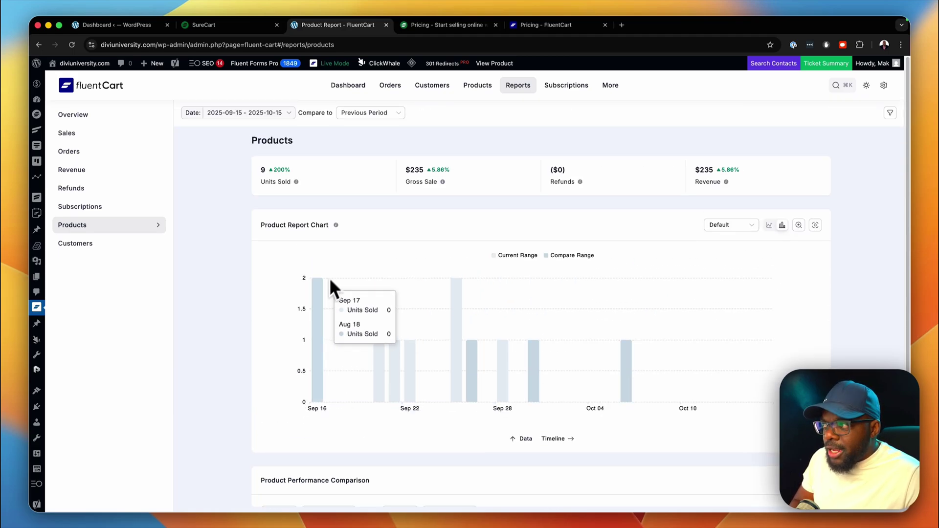
Step: Open the Divi University store's Pulse charts and set them to Weekly over Last 12 months
{"action": "left_click", "coordinate": [235, 28]}
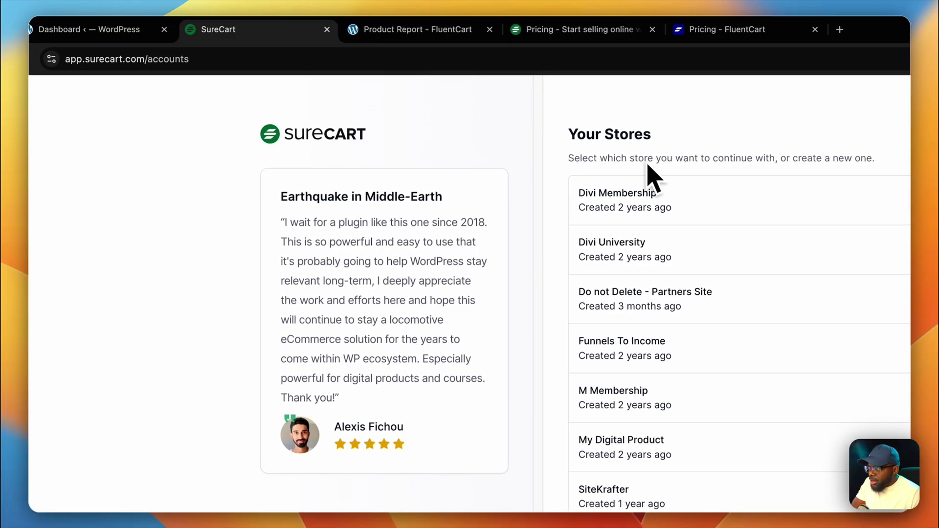
{"action": "left_click", "coordinate": [651, 191]}
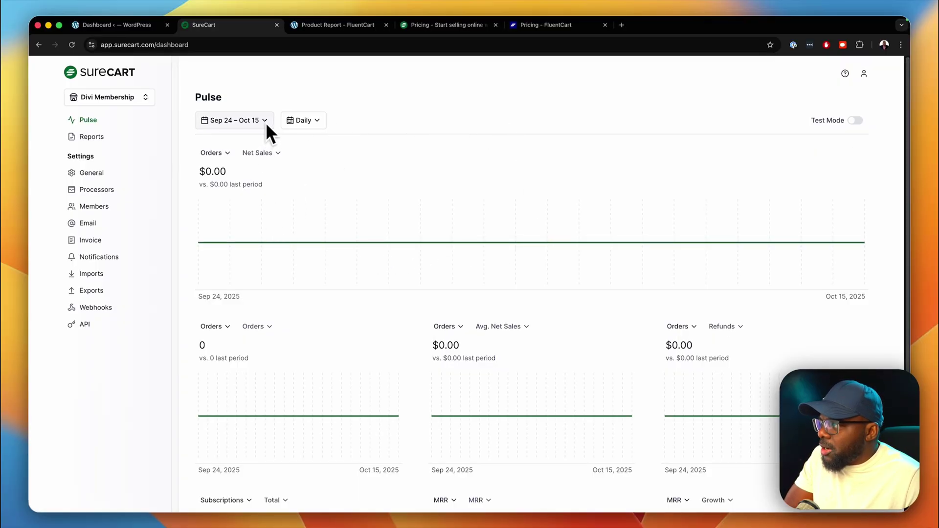
{"action": "left_click", "coordinate": [304, 120]}
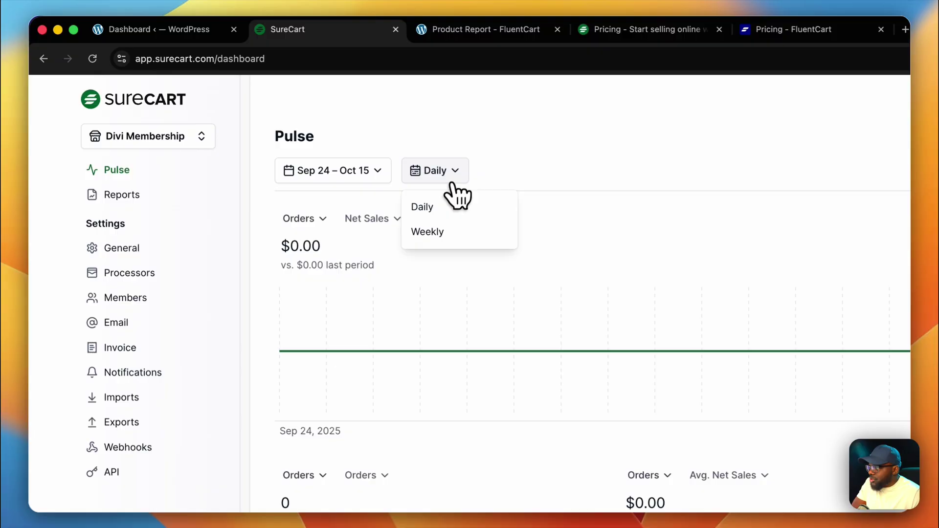
{"action": "left_click", "coordinate": [447, 233]}
{"action": "left_click", "coordinate": [374, 172]}
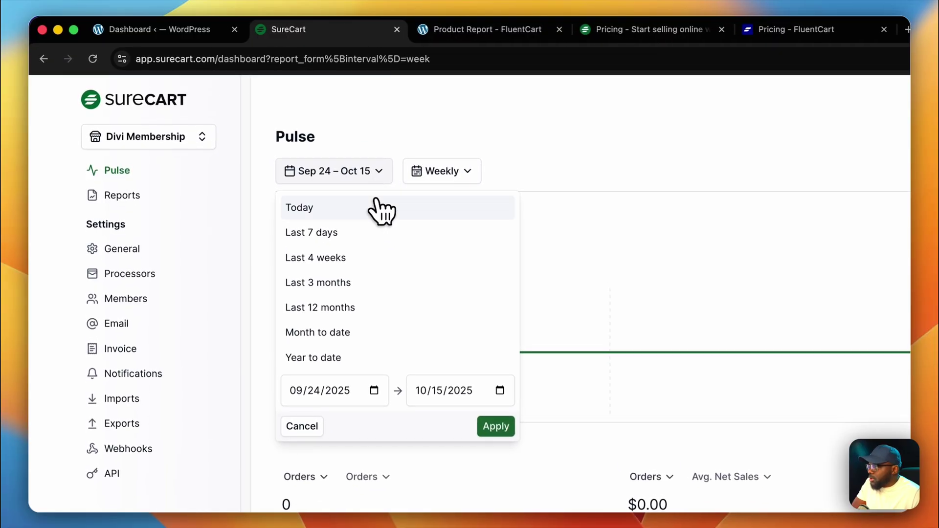
{"action": "left_click", "coordinate": [378, 309]}
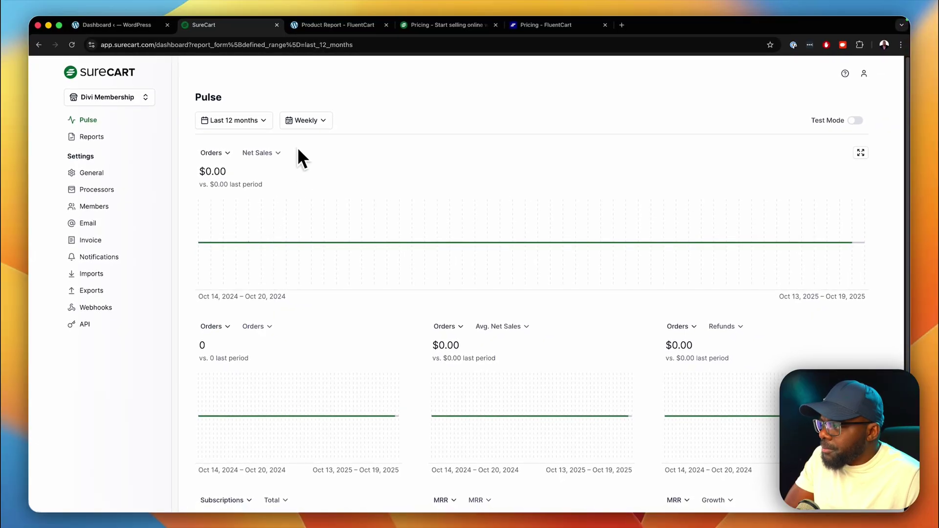
{"action": "scroll", "coordinate": [342, 333], "scroll_direction": "down", "scroll_amount": 3}
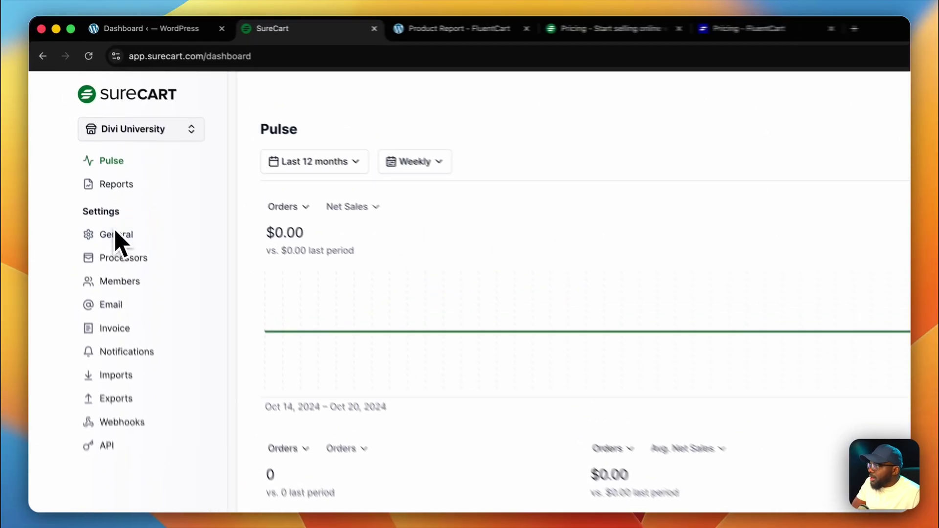
Step: Open SureCart's Orders report from the list of report types
{"action": "left_click", "coordinate": [113, 186]}
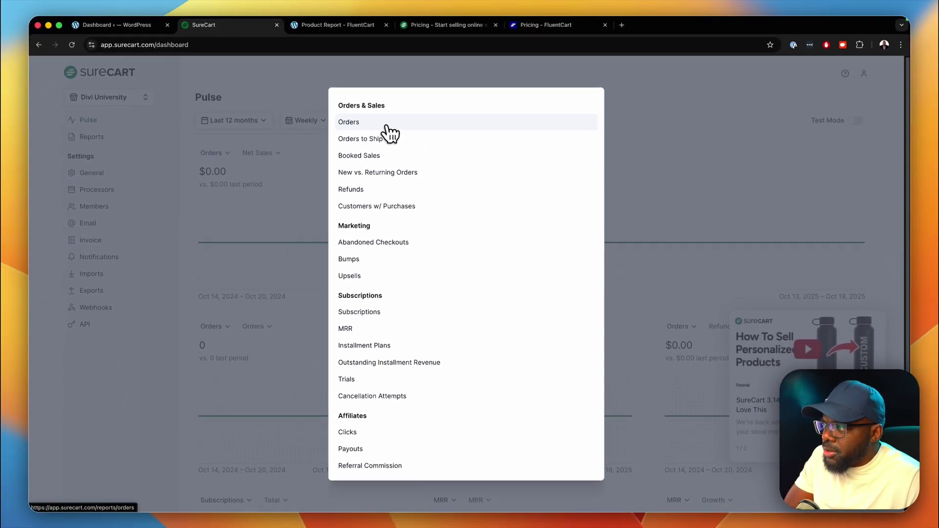
{"action": "left_click", "coordinate": [389, 128]}
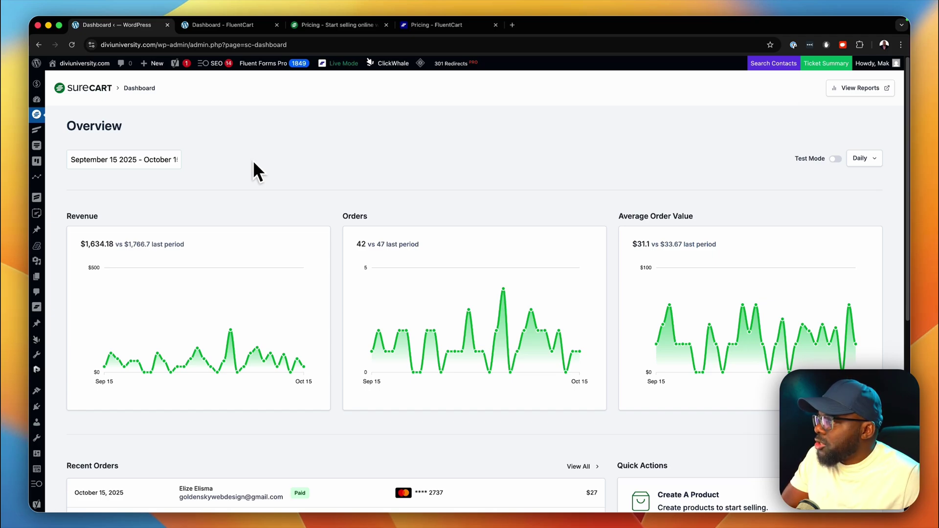
Step: View FluentCart's dashboard and Orders list, then return to SureCart's dashboard showing 42 orders
{"action": "left_click", "coordinate": [252, 27]}
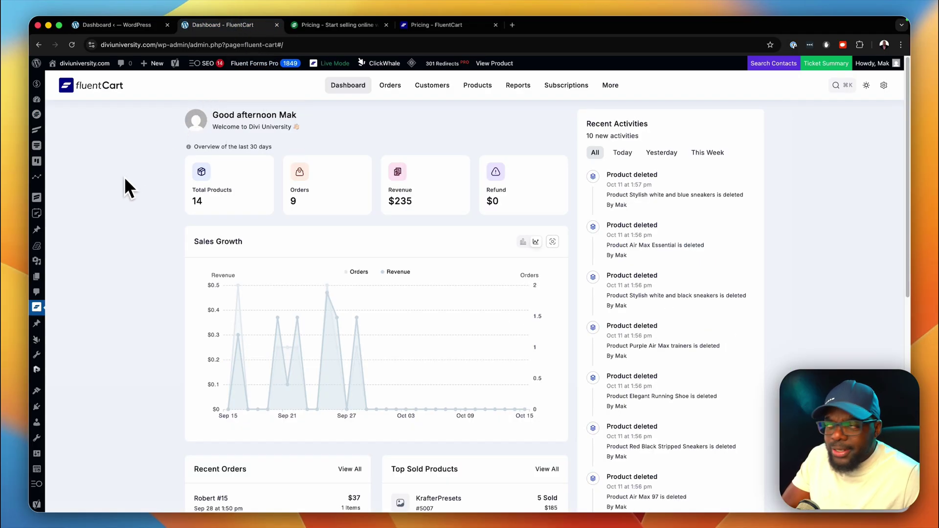
{"action": "left_click", "coordinate": [394, 85]}
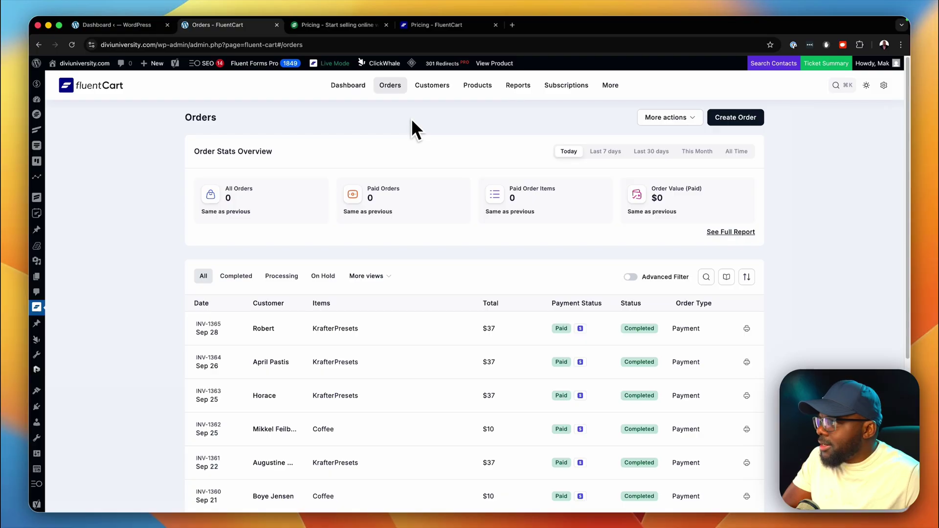
{"action": "left_click", "coordinate": [133, 22]}
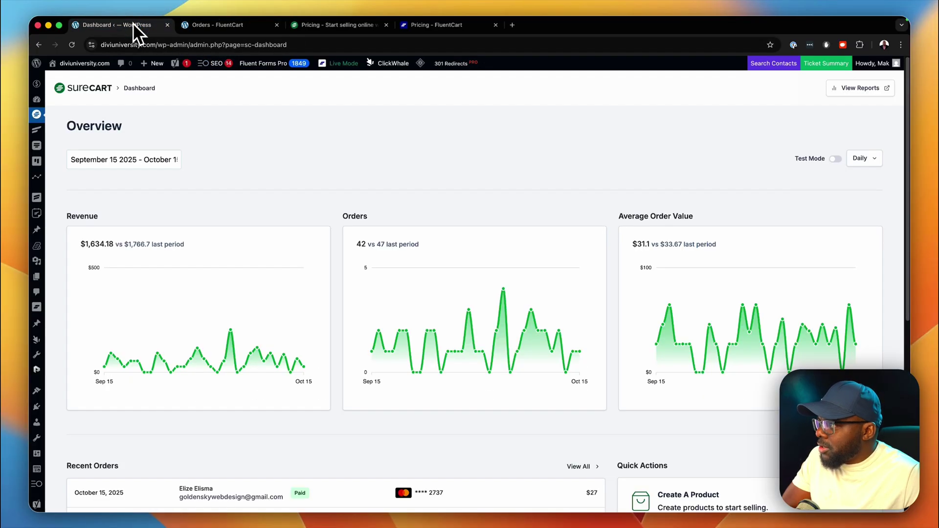
{"action": "mouse_move", "coordinate": [36, 115]}
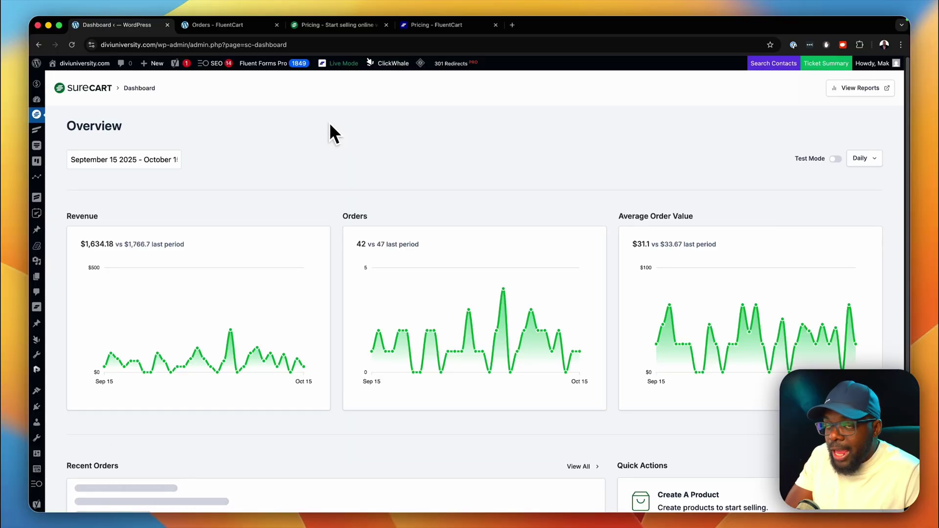
Step: Open the INITIA product's edit page from FluentCart's product list
{"action": "left_click", "coordinate": [244, 23]}
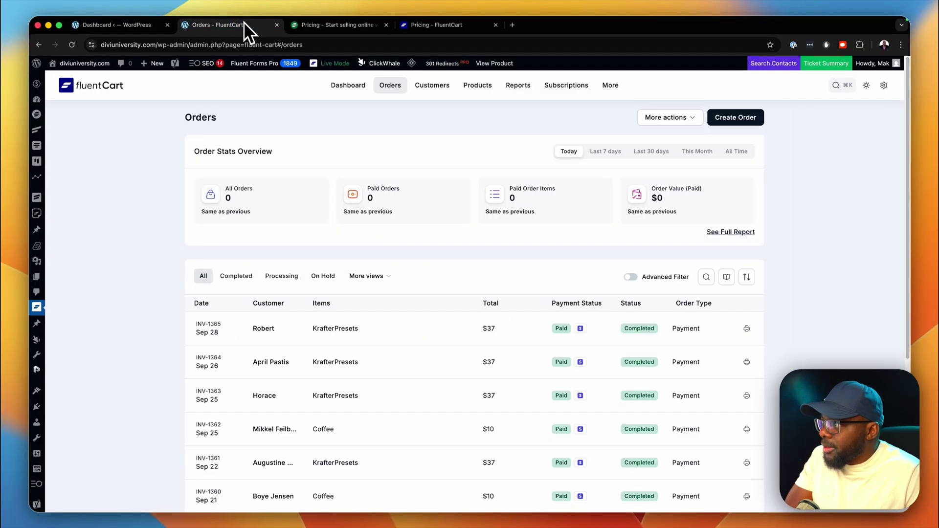
{"action": "left_click", "coordinate": [351, 88]}
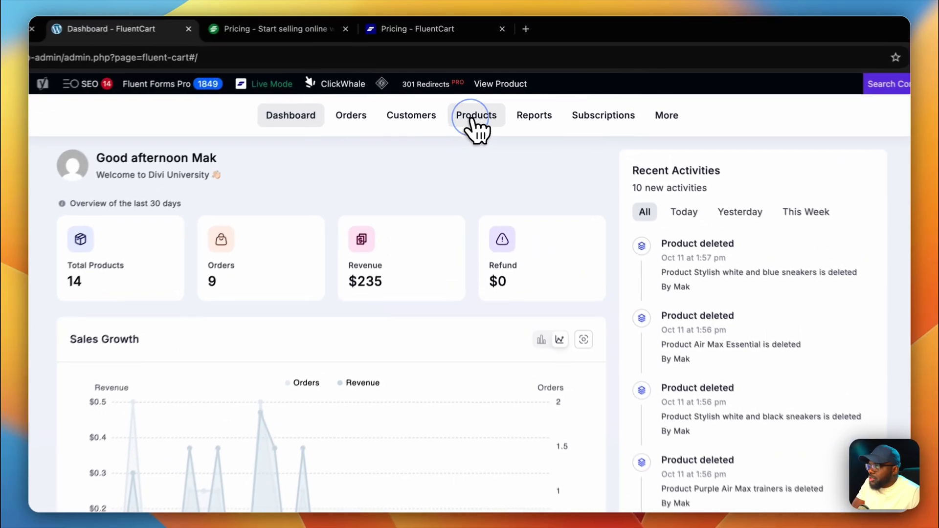
{"action": "left_click", "coordinate": [475, 93]}
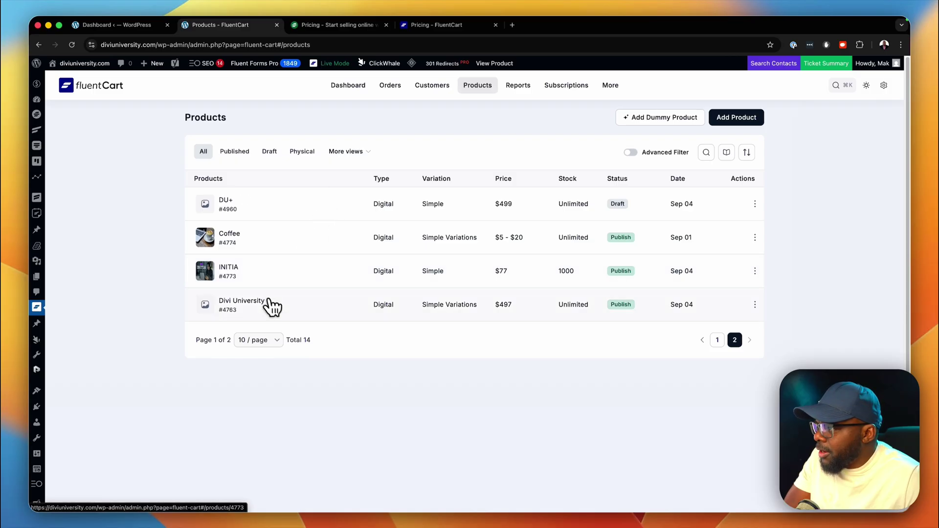
{"action": "left_click", "coordinate": [240, 277]}
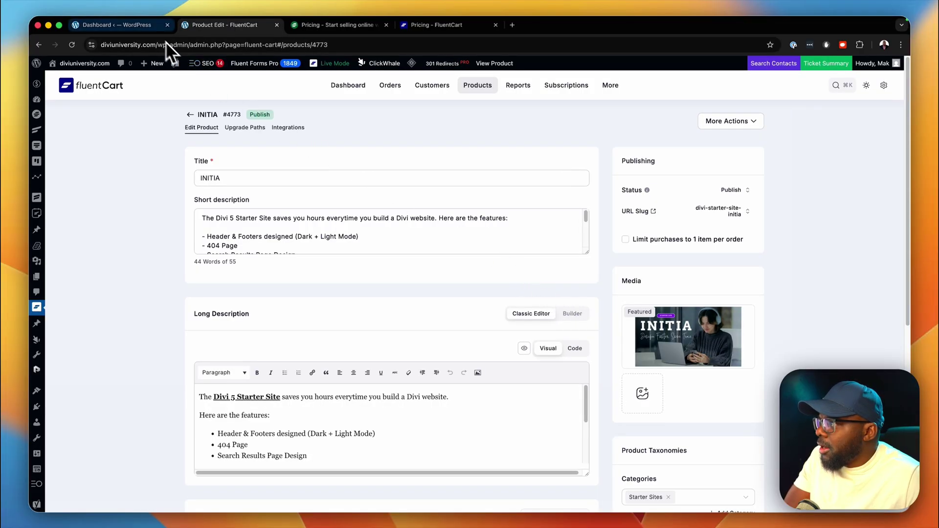
Step: Open SureCart's Divi 5 Mastery Course product for editing from SureCart > Products
{"action": "left_click", "coordinate": [126, 26]}
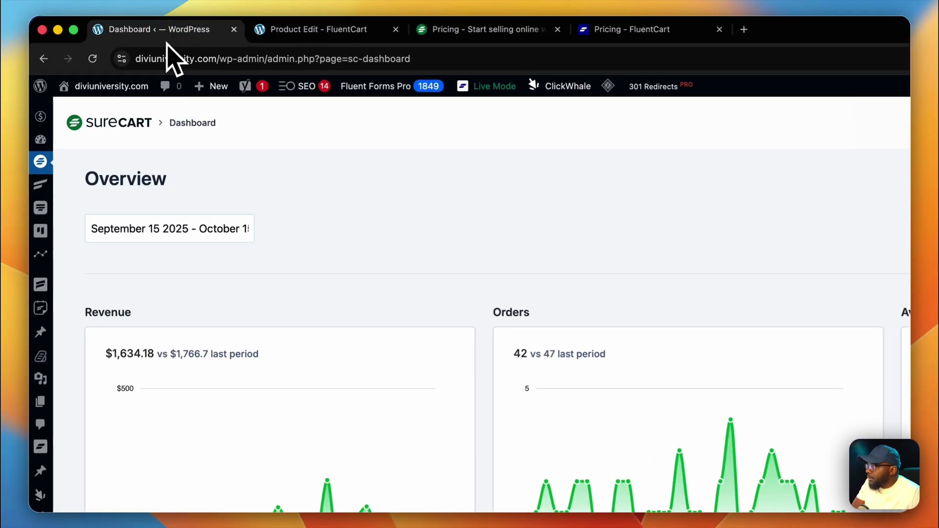
{"action": "mouse_move", "coordinate": [48, 160]}
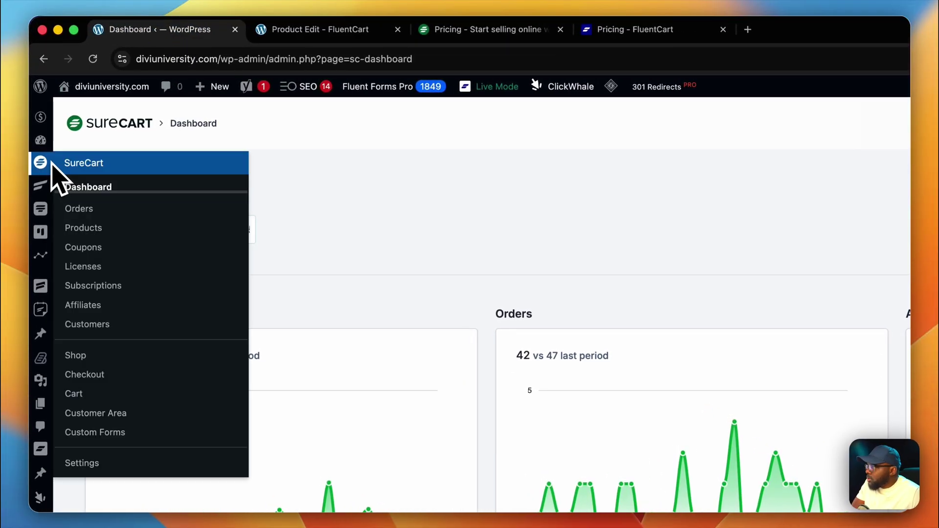
{"action": "left_click", "coordinate": [84, 228]}
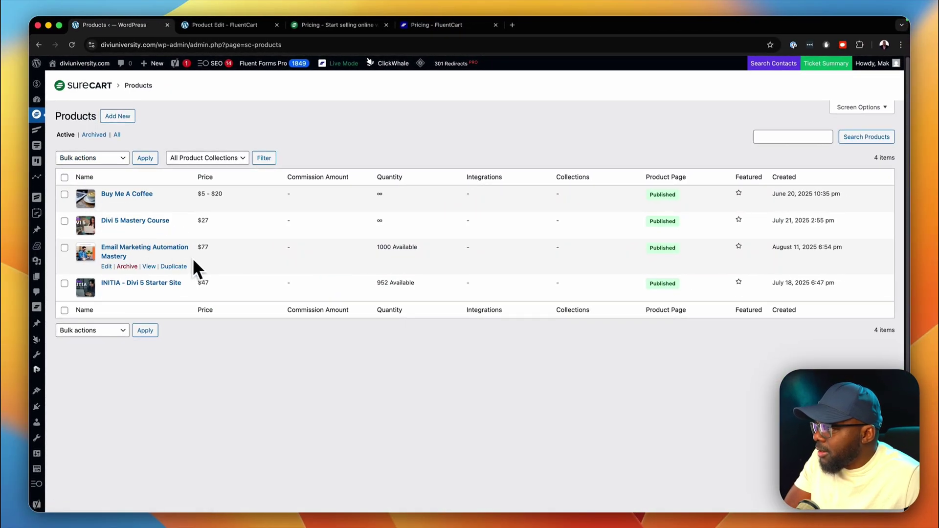
{"action": "left_click", "coordinate": [106, 231]}
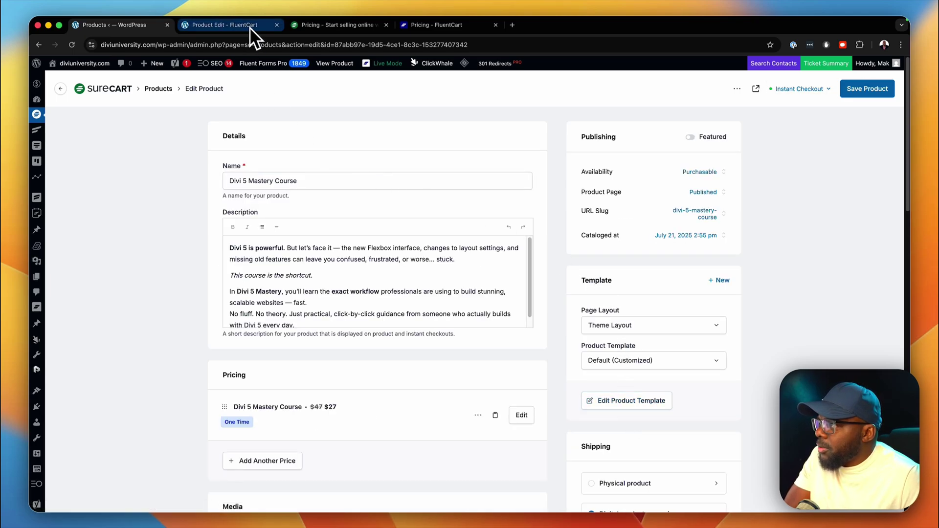
Step: Check the INITIA product's Simple pricing type and One Time payment term options, leaving both unchanged
{"action": "mouse_move", "coordinate": [248, 72]}
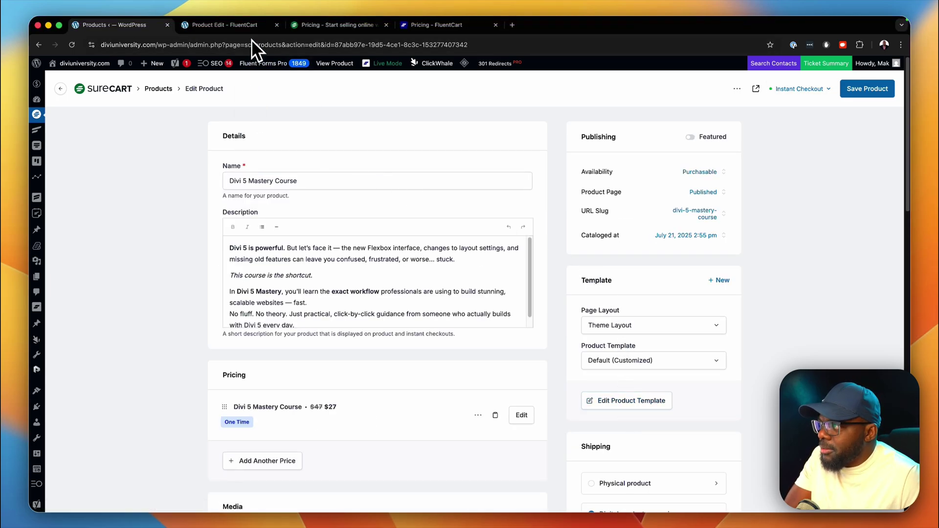
{"action": "left_click", "coordinate": [294, 43]}
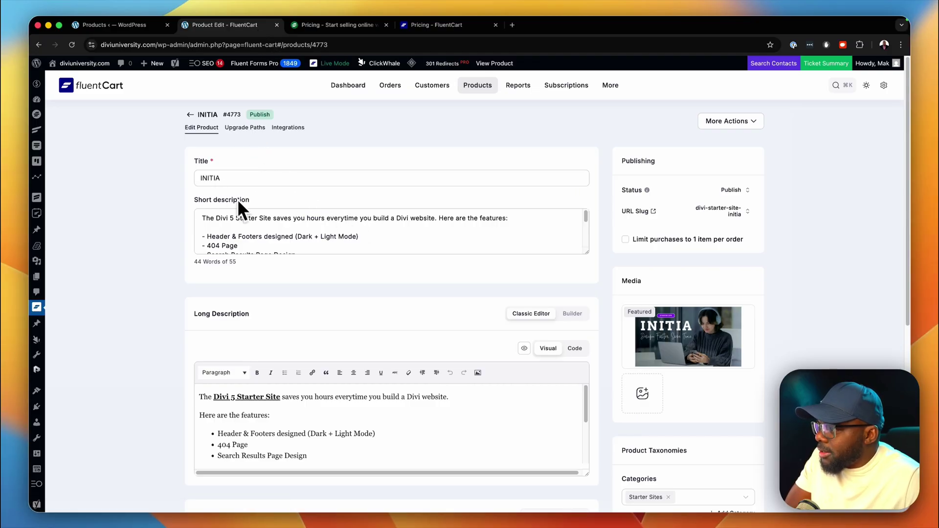
{"action": "scroll", "coordinate": [259, 229], "scroll_direction": "down", "scroll_amount": 3}
{"action": "scroll", "coordinate": [351, 305], "scroll_direction": "down", "scroll_amount": 8}
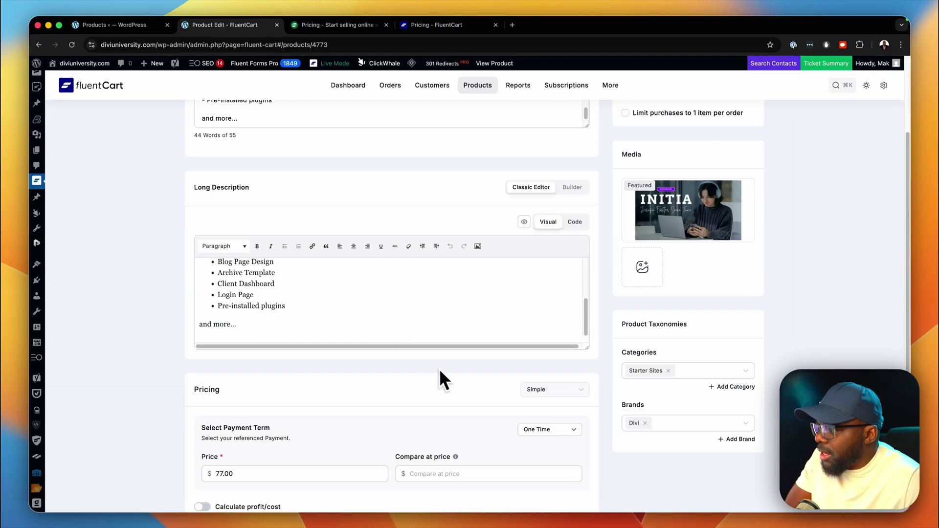
{"action": "scroll", "coordinate": [445, 374], "scroll_direction": "down", "scroll_amount": 4}
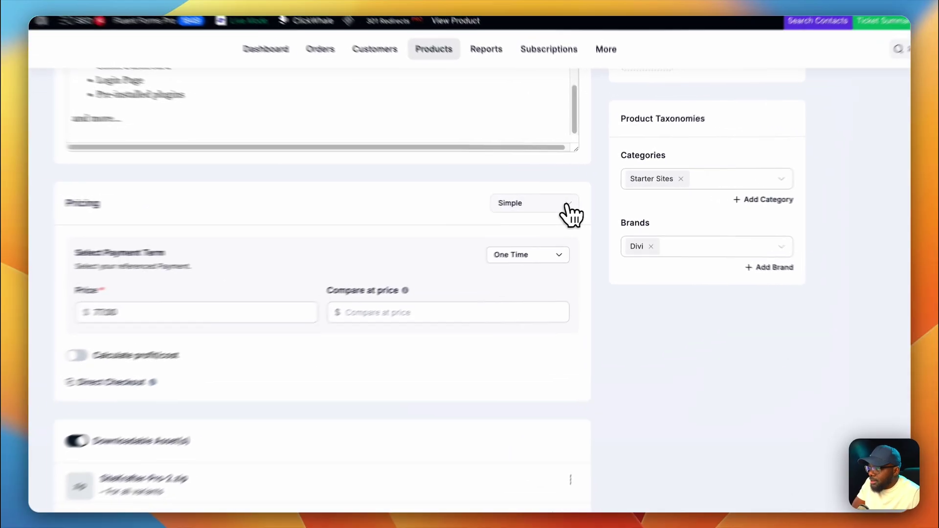
{"action": "left_click", "coordinate": [578, 204]}
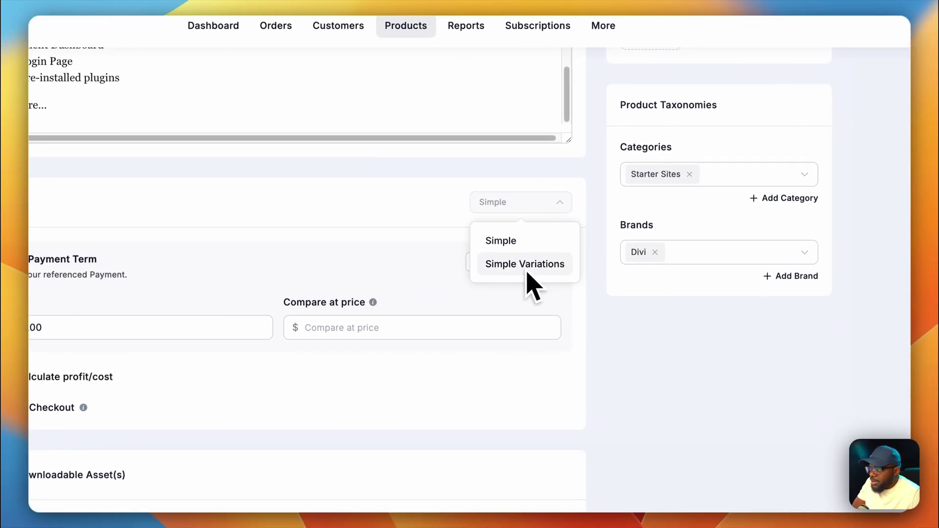
{"action": "left_click", "coordinate": [381, 204]}
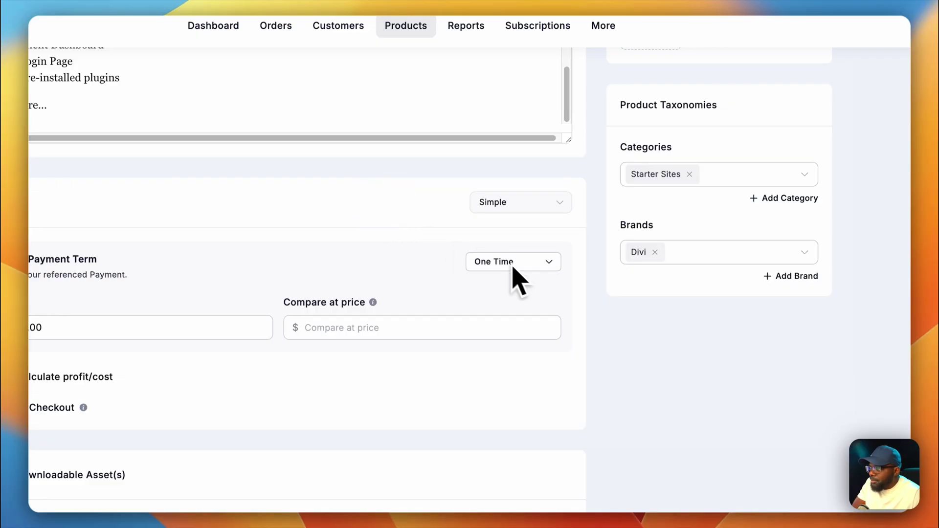
{"action": "left_click", "coordinate": [541, 264]}
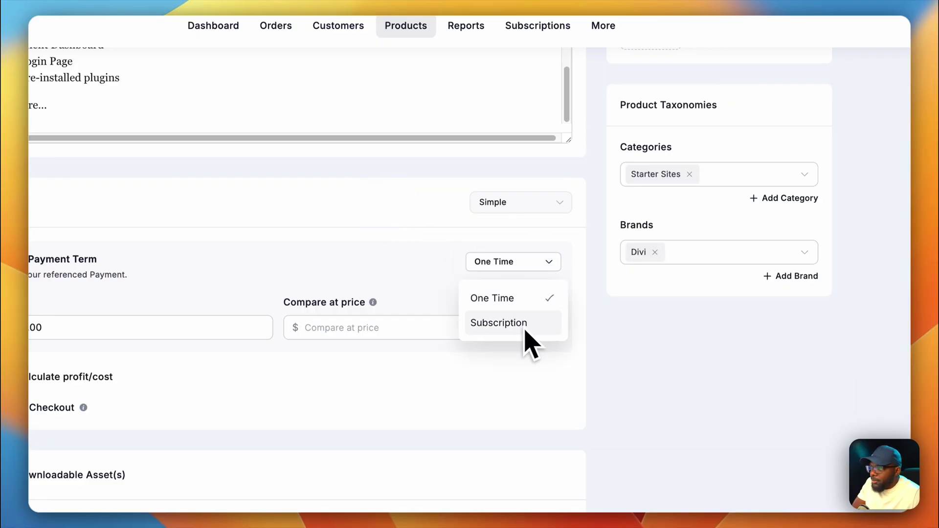
{"action": "left_click", "coordinate": [405, 233]}
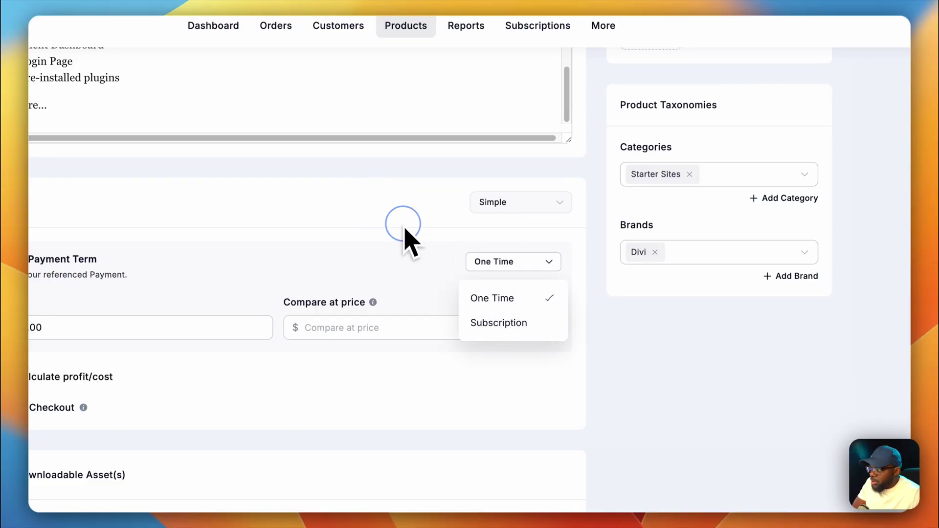
{"action": "scroll", "coordinate": [436, 320], "scroll_direction": "up", "scroll_amount": 1}
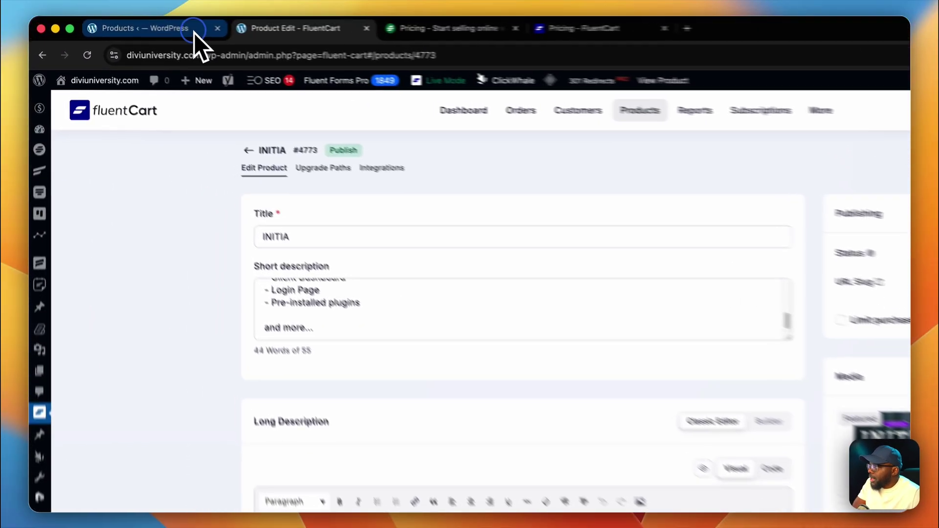
Step: Return to SureCart's Divi 5 Mastery Course editor showing its $27 one-time price
{"action": "left_click", "coordinate": [113, 25]}
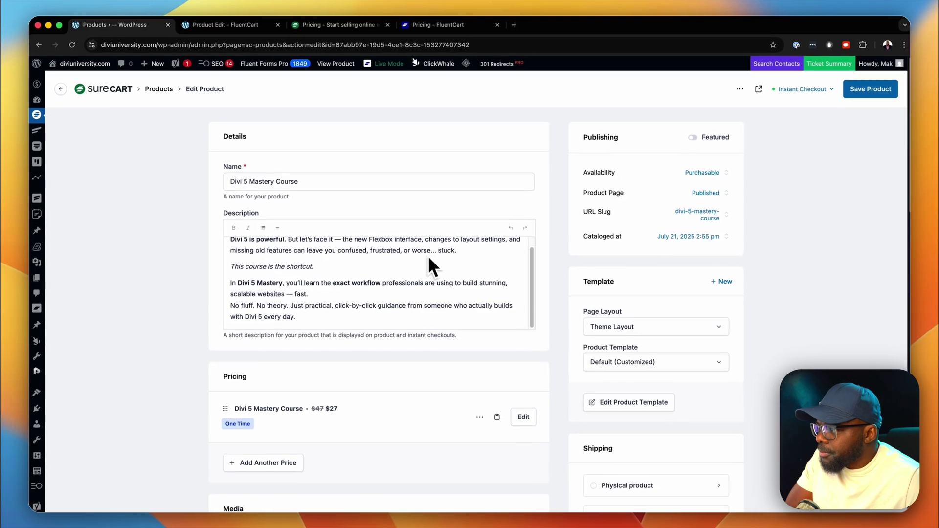
{"action": "scroll", "coordinate": [623, 396], "scroll_direction": "down", "scroll_amount": 1}
{"action": "scroll", "coordinate": [453, 365], "scroll_direction": "down", "scroll_amount": 3}
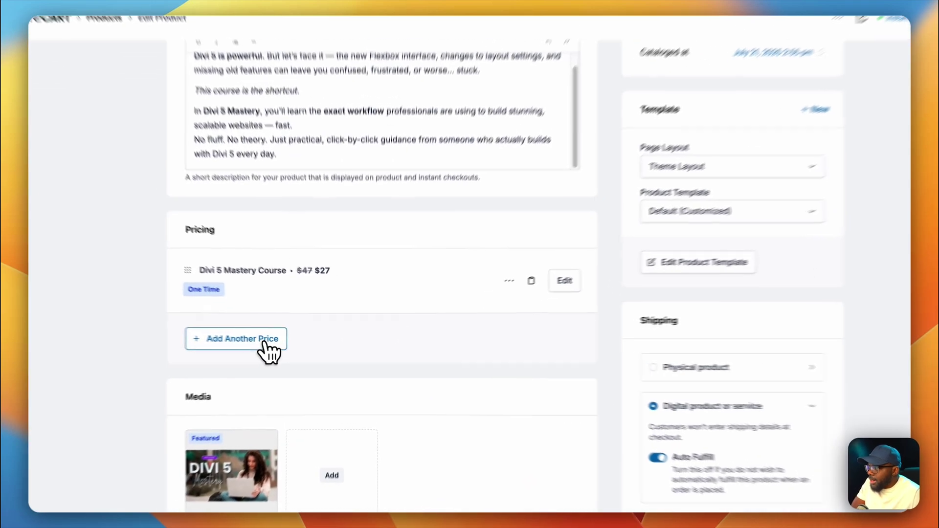
Step: Start adding another price to view the available payment types, then discard it unsaved
{"action": "left_click", "coordinate": [267, 342]}
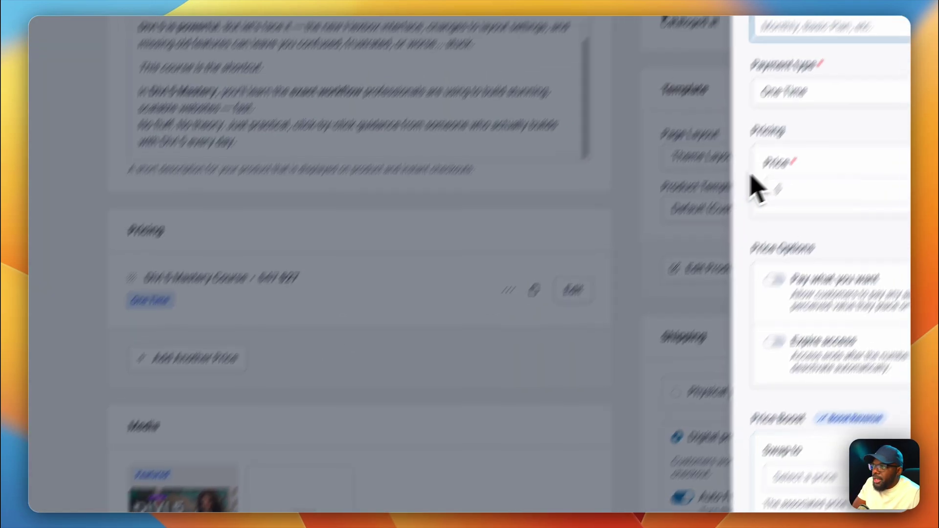
{"action": "left_click", "coordinate": [781, 100]}
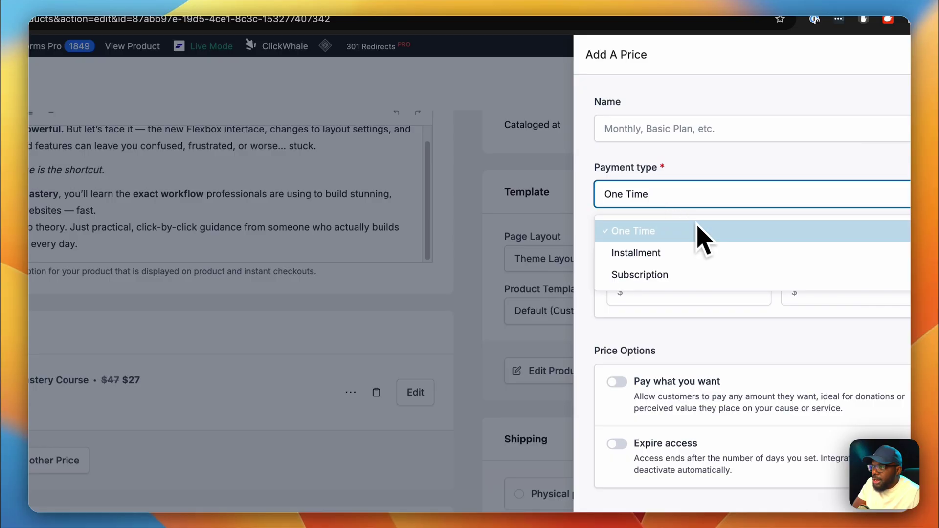
{"action": "left_click", "coordinate": [506, 343]}
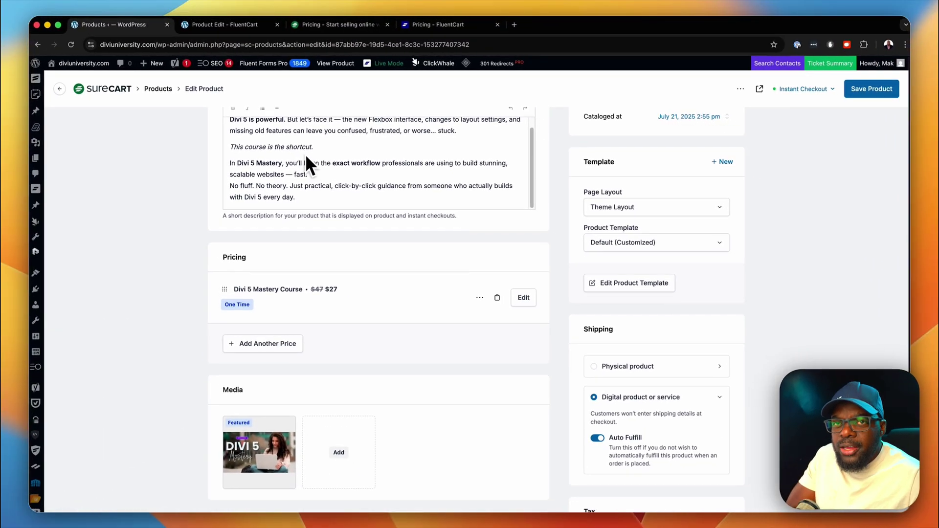
{"action": "scroll", "coordinate": [399, 271], "scroll_direction": "up", "scroll_amount": 5}
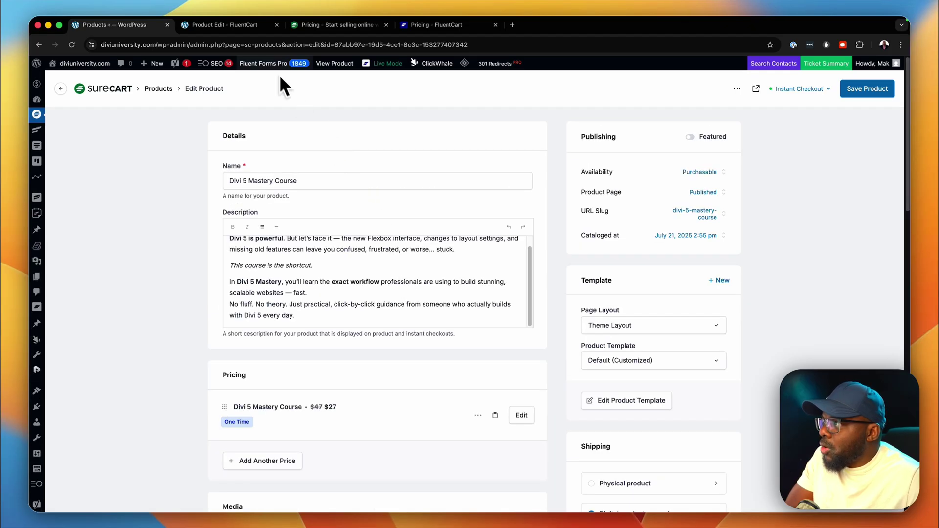
Step: Review INITIA's Upgrade Paths, then list its addable integrations: Webhook, FluentCRM, FluentCommunity
{"action": "left_click", "coordinate": [245, 24]}
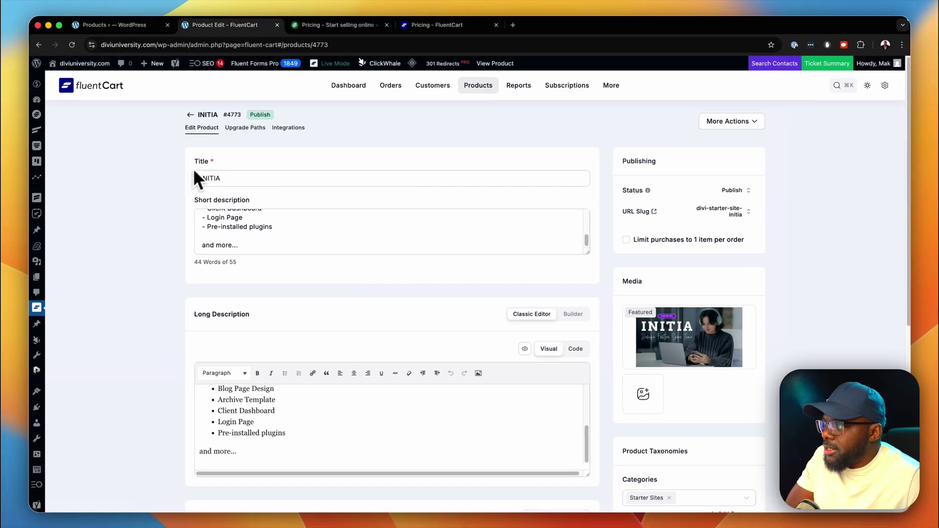
{"action": "left_click", "coordinate": [242, 127]}
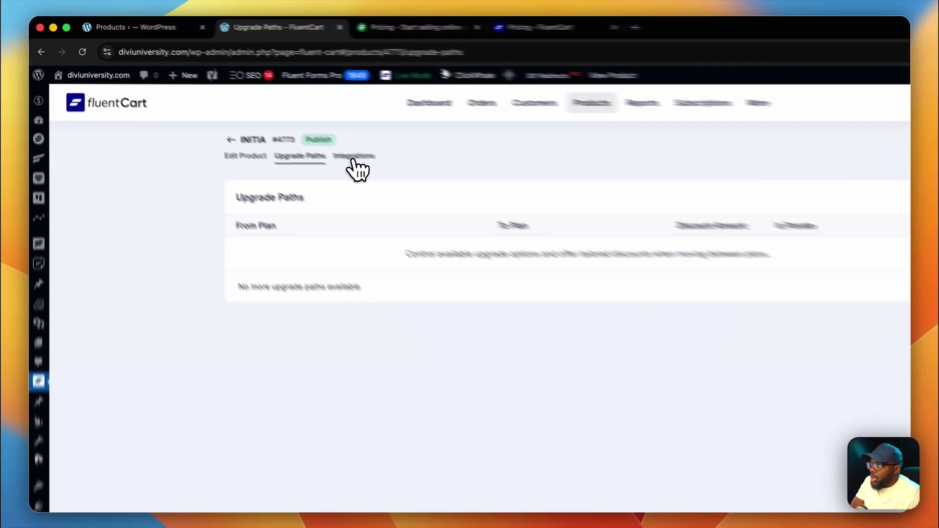
{"action": "left_click", "coordinate": [286, 128]}
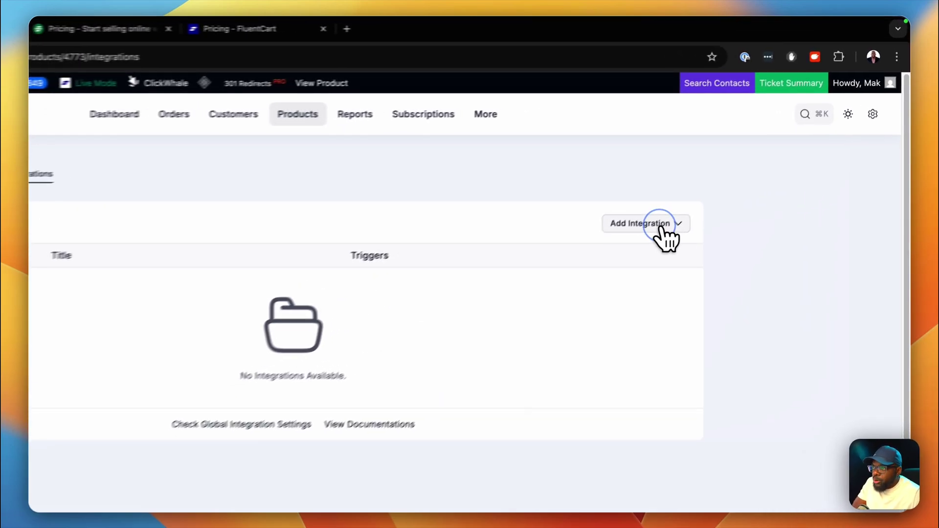
{"action": "left_click", "coordinate": [734, 165]}
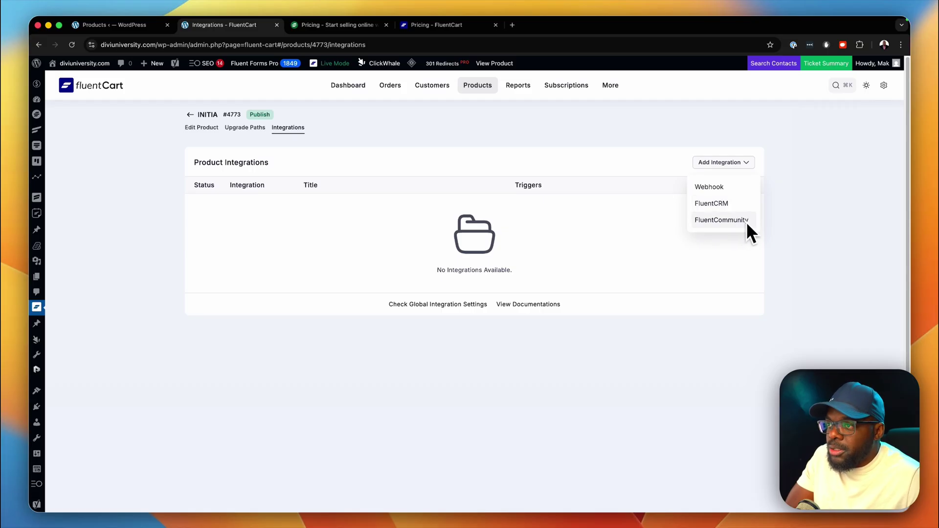
Step: Open SureCart's Order Bumps list and start creating a new order bump
{"action": "left_click", "coordinate": [145, 25]}
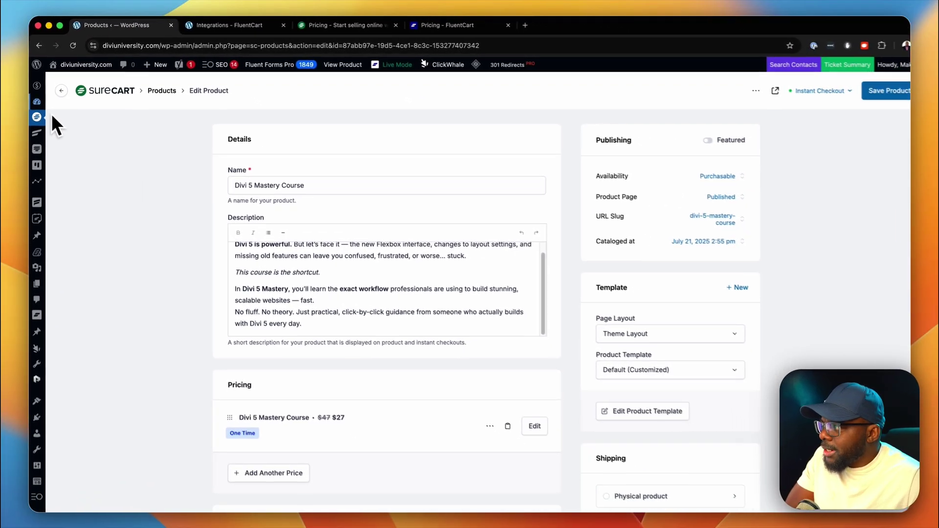
{"action": "mouse_move", "coordinate": [40, 116]}
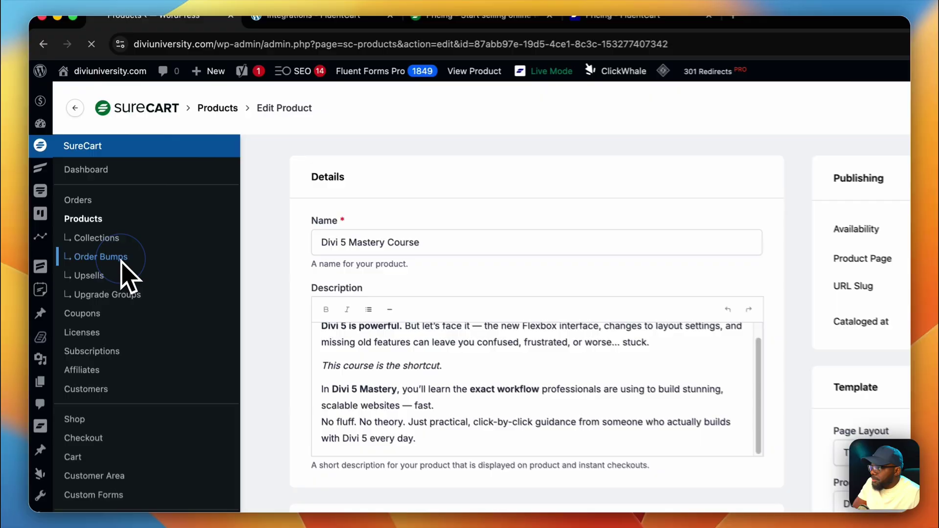
{"action": "left_click", "coordinate": [107, 226]}
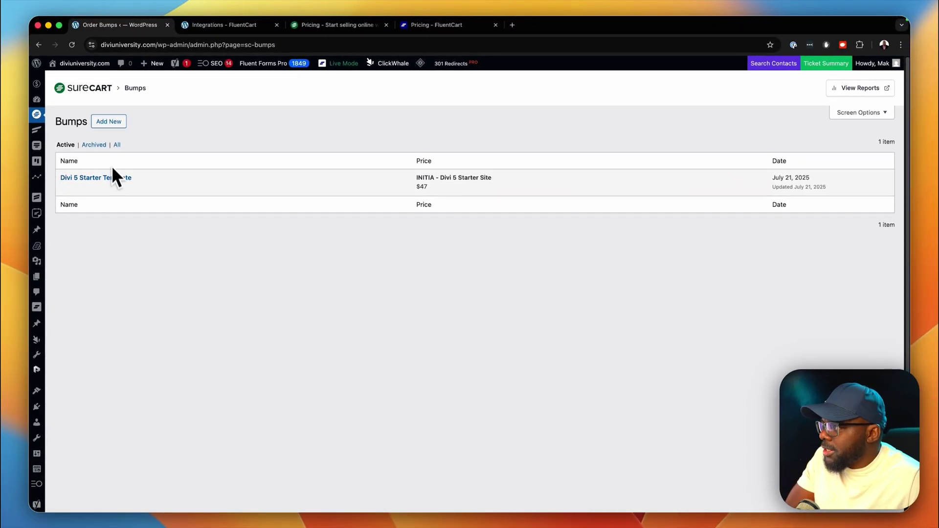
{"action": "left_click", "coordinate": [113, 123]}
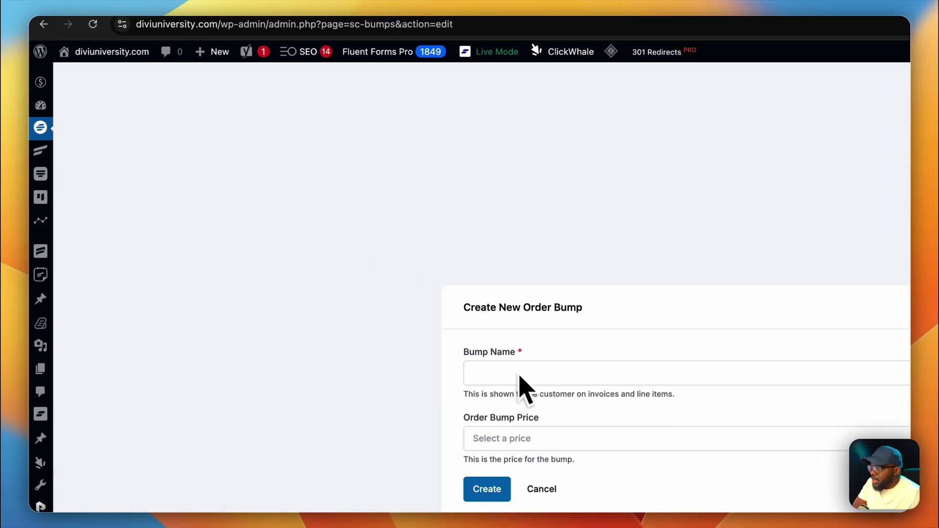
Step: Check which prices the Order Bump Price field offers, then close the list
{"action": "left_click", "coordinate": [524, 373]}
{"action": "left_click", "coordinate": [503, 439]}
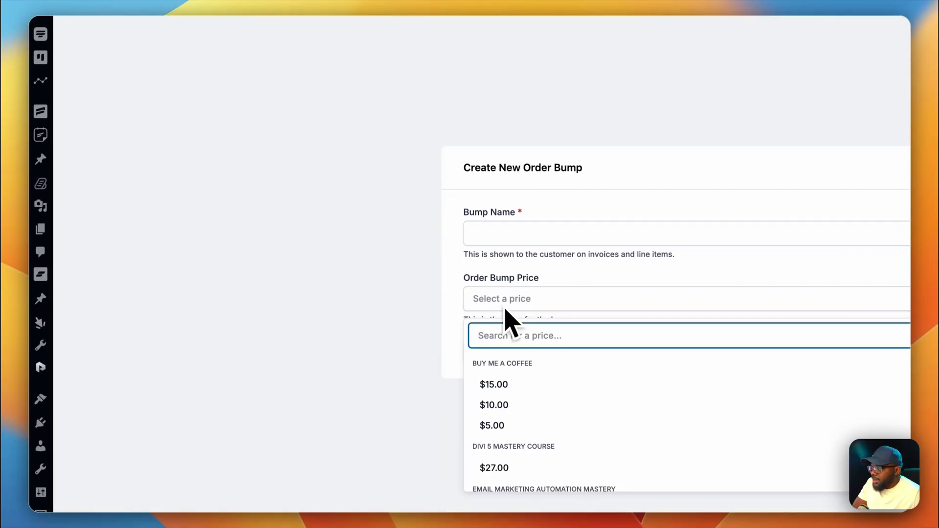
{"action": "left_click", "coordinate": [371, 272]}
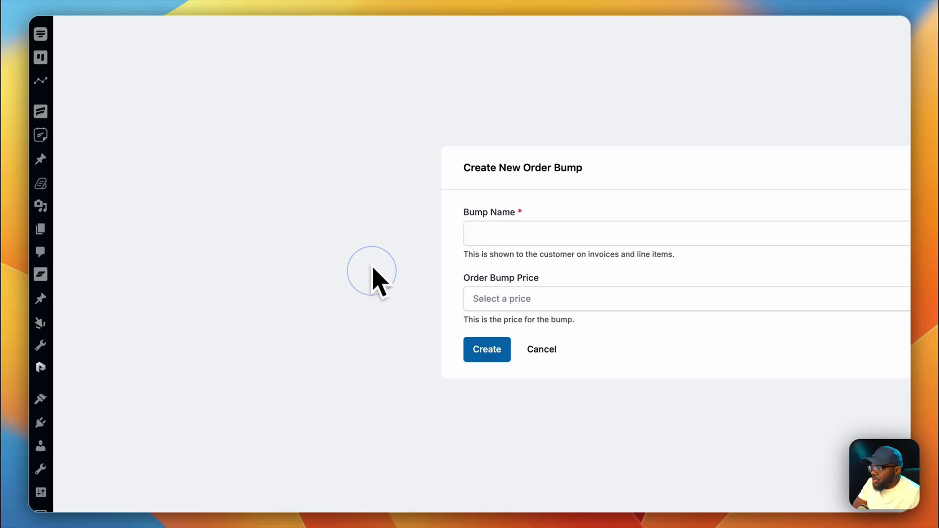
{"action": "left_click", "coordinate": [262, 29]}
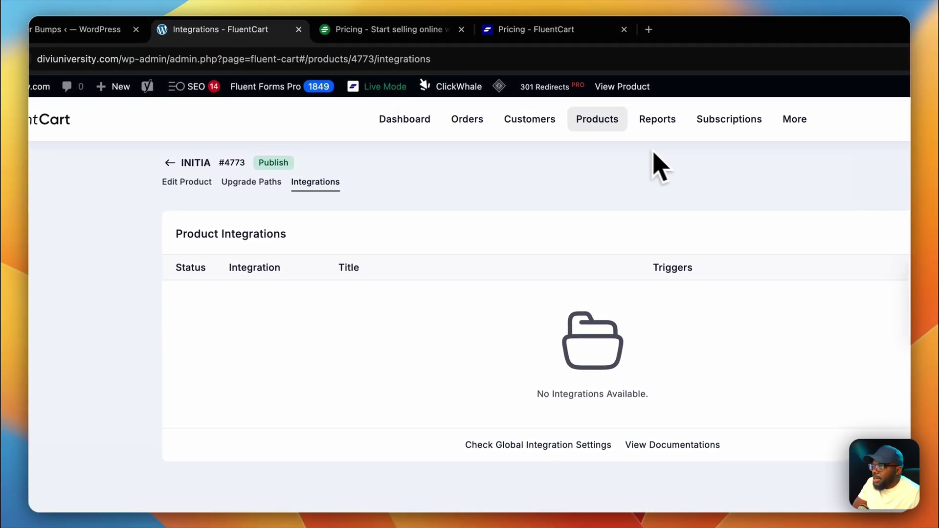
Step: Open FluentCart's Order Bumps list with the ONE-Time Offer! bump and start a new bump
{"action": "left_click", "coordinate": [787, 120]}
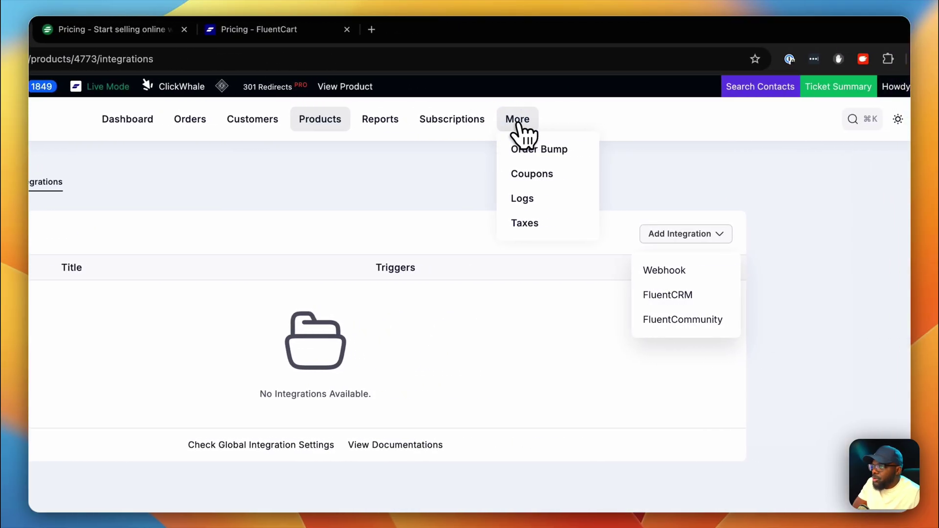
{"action": "left_click", "coordinate": [525, 154]}
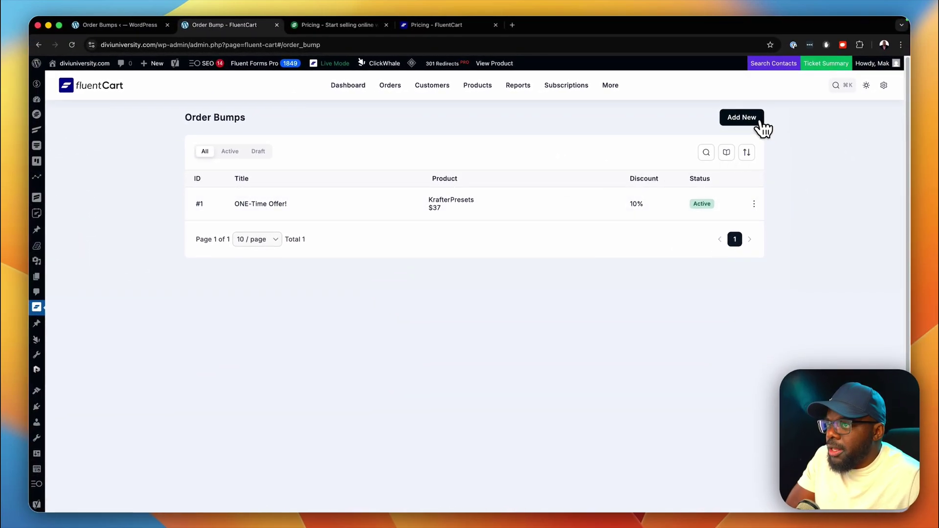
{"action": "left_click", "coordinate": [762, 123]}
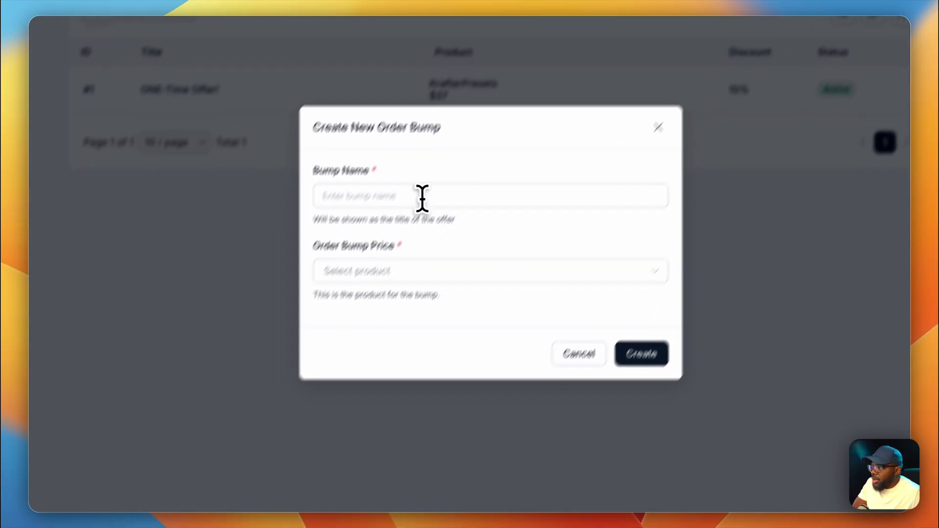
Step: Check the products the new bump can target, then dismiss the Create New Order Bump dialog
{"action": "left_click", "coordinate": [192, 376]}
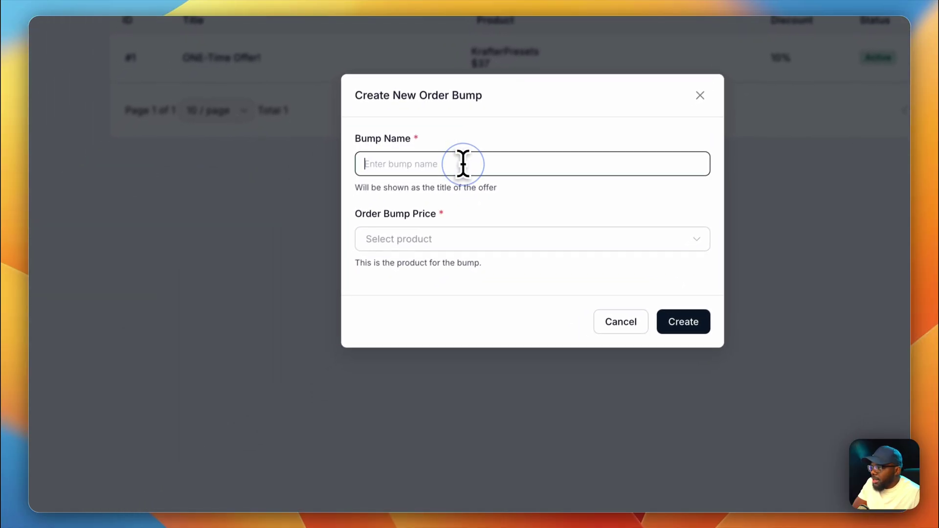
{"action": "left_click", "coordinate": [417, 237]}
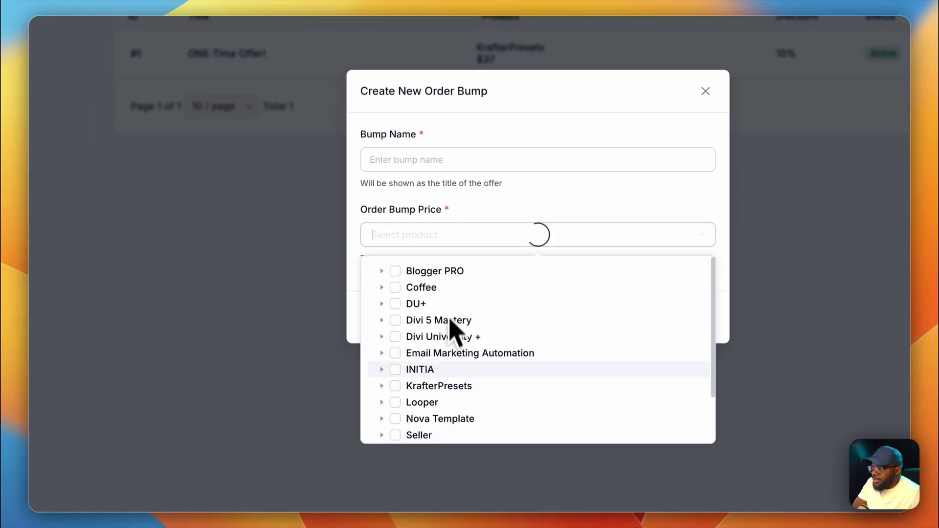
{"action": "left_click", "coordinate": [528, 204]}
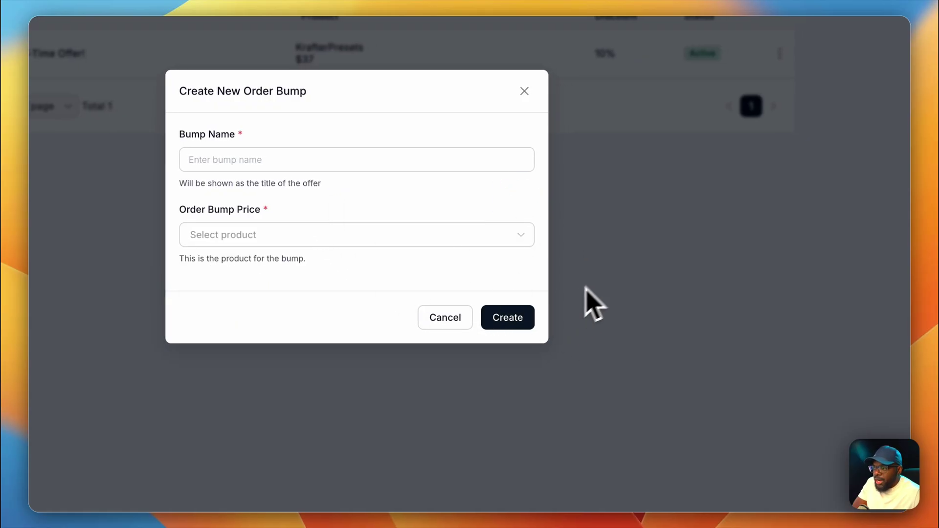
{"action": "left_click", "coordinate": [668, 230]}
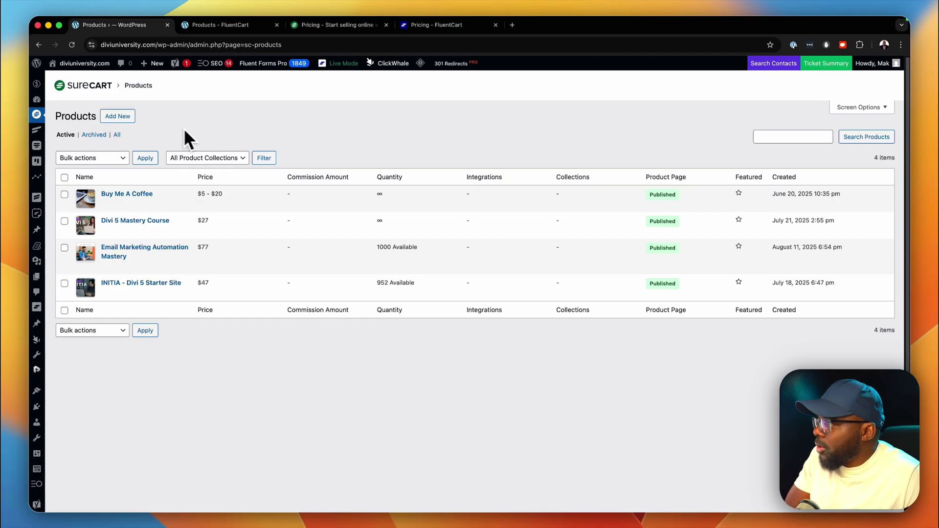
{"action": "mouse_move", "coordinate": [37, 119]}
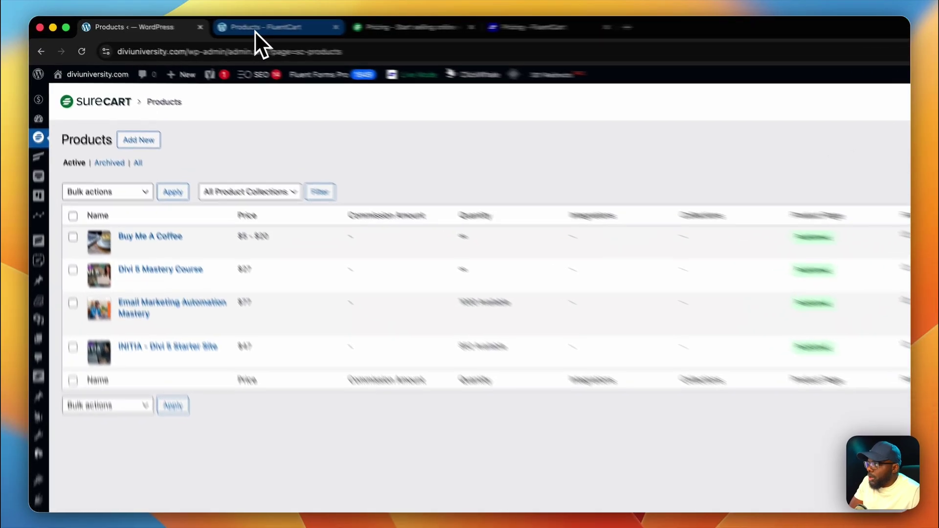
{"action": "left_click", "coordinate": [214, 25]}
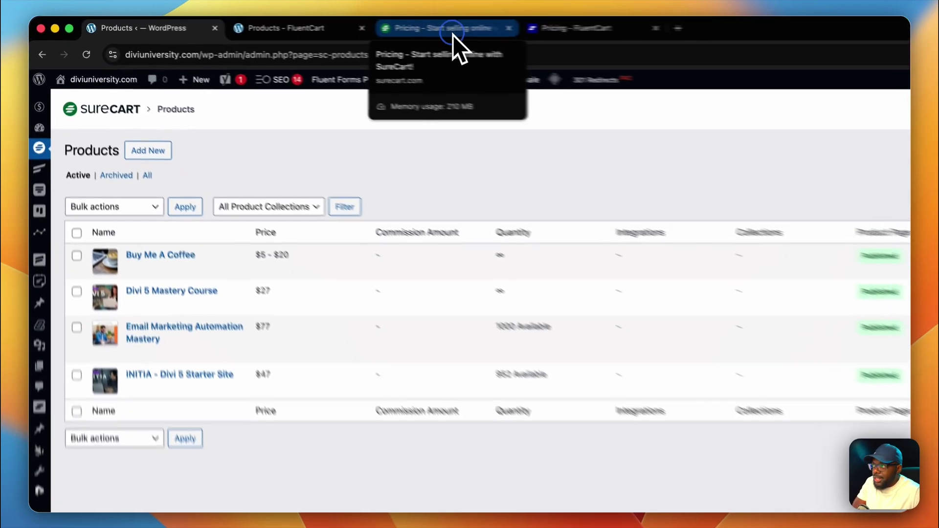
Step: Open SureCart's pricing page and highlight the Launch plan's $0 price and +1.9% transaction fee
{"action": "left_click", "coordinate": [345, 29]}
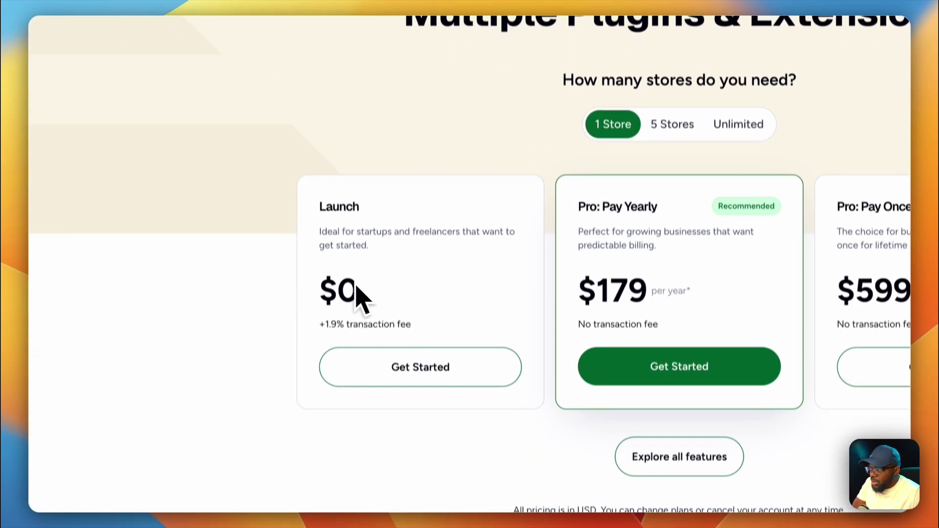
{"action": "scroll", "coordinate": [364, 288], "scroll_direction": "down", "scroll_amount": 1}
{"action": "left_click_drag", "start_coordinate": [361, 278], "coordinate": [310, 284]}
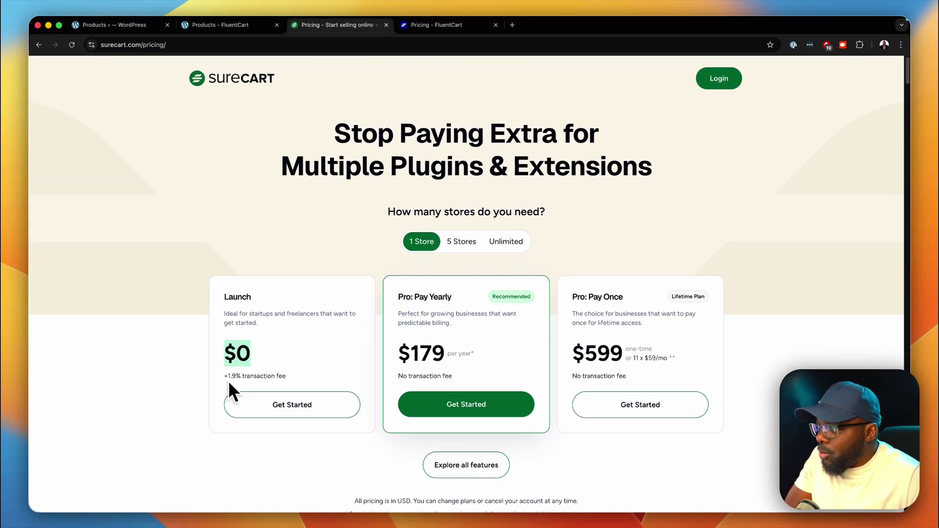
{"action": "left_click", "coordinate": [284, 376]}
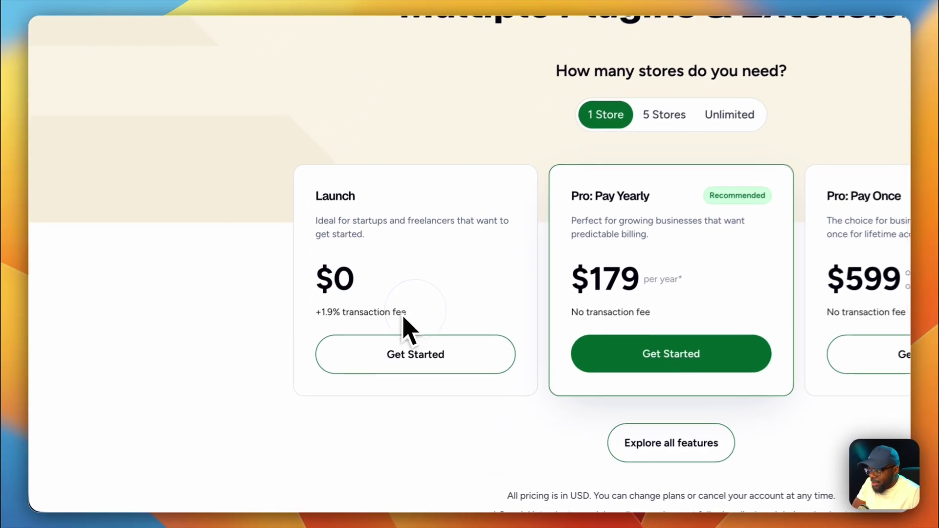
{"action": "left_click_drag", "start_coordinate": [403, 317], "coordinate": [321, 307]}
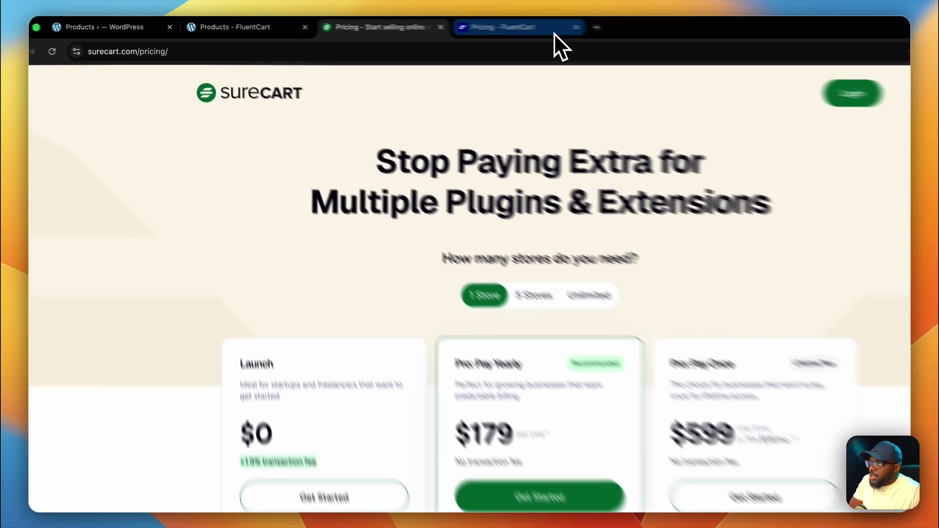
Step: Open FluentCart's pricing page and highlight the Exclusive LTD Offer heading and $249 single-site price
{"action": "left_click", "coordinate": [480, 25]}
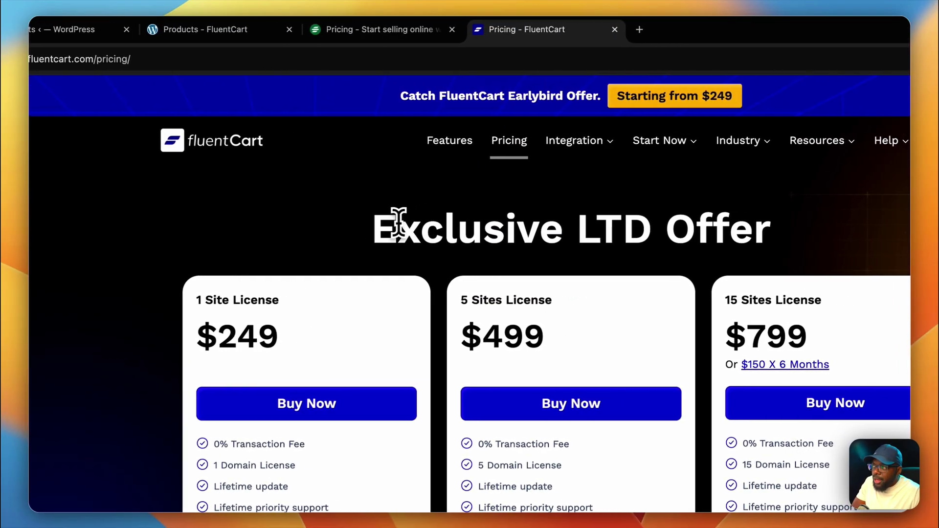
{"action": "left_click_drag", "start_coordinate": [378, 226], "coordinate": [768, 269]}
{"action": "left_click", "coordinate": [533, 235]}
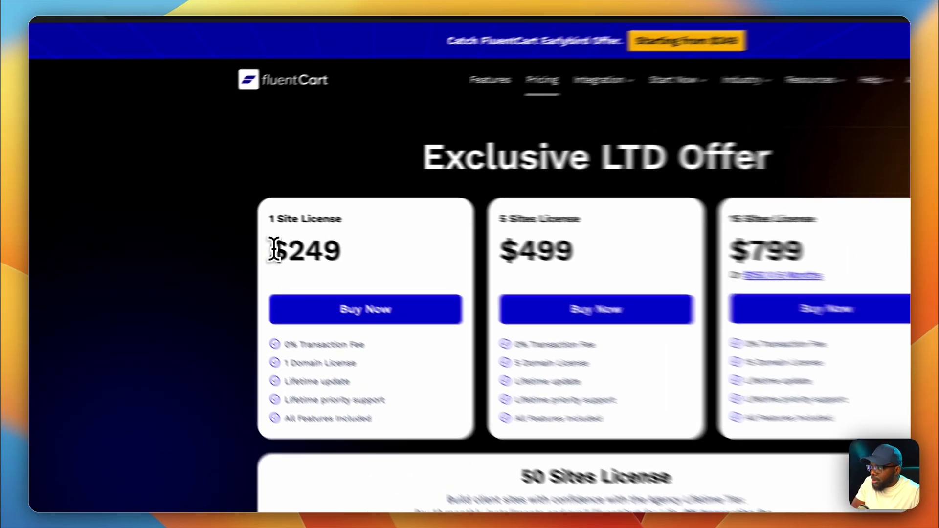
{"action": "left_click_drag", "start_coordinate": [273, 251], "coordinate": [357, 266]}
{"action": "left_click", "coordinate": [368, 262]}
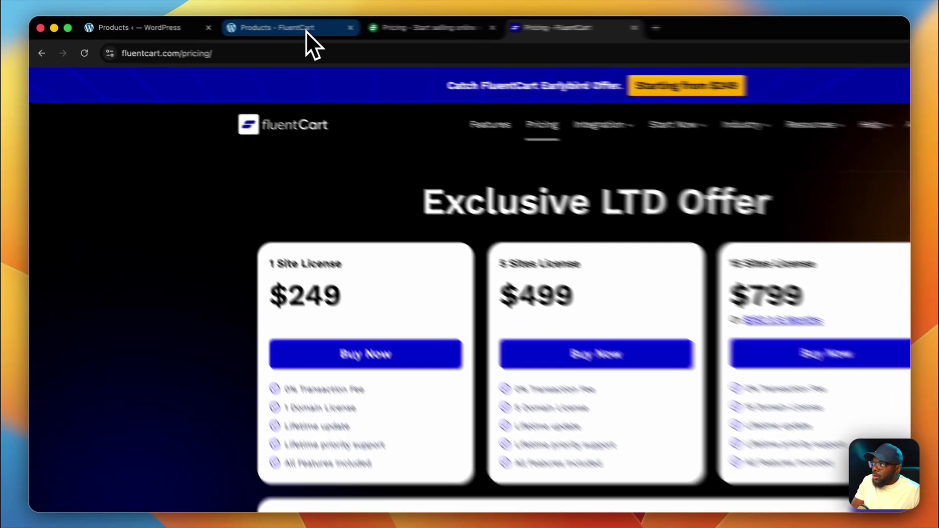
Step: Switch back to the FluentCart Products list showing its 14 products
{"action": "left_click", "coordinate": [243, 26]}
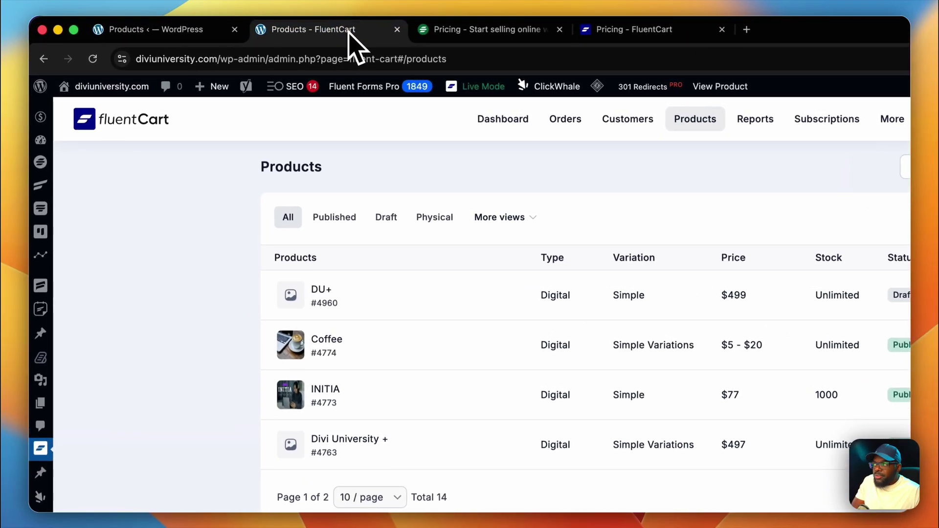